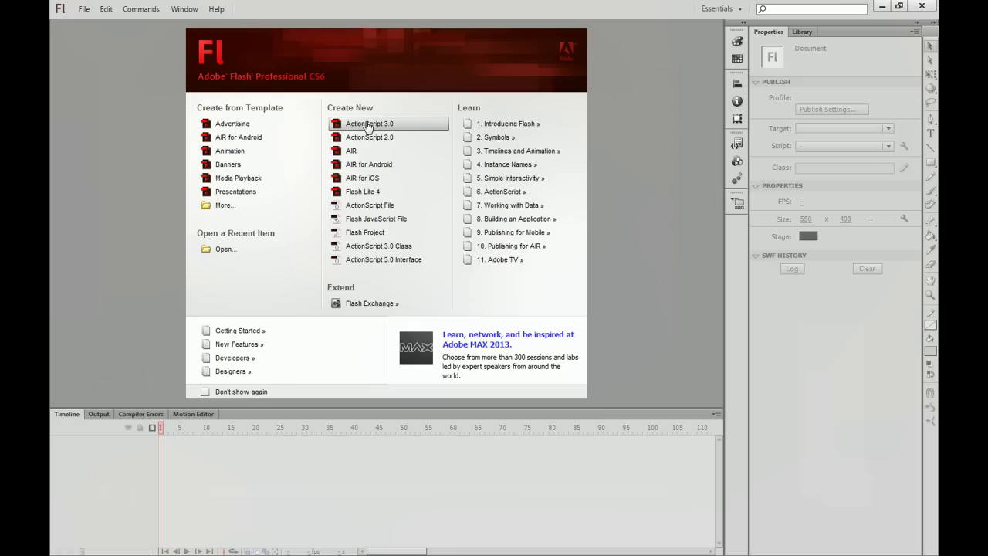
Create a new ActionScript 3.0 document and rename its first layer to ground
click(368, 125)
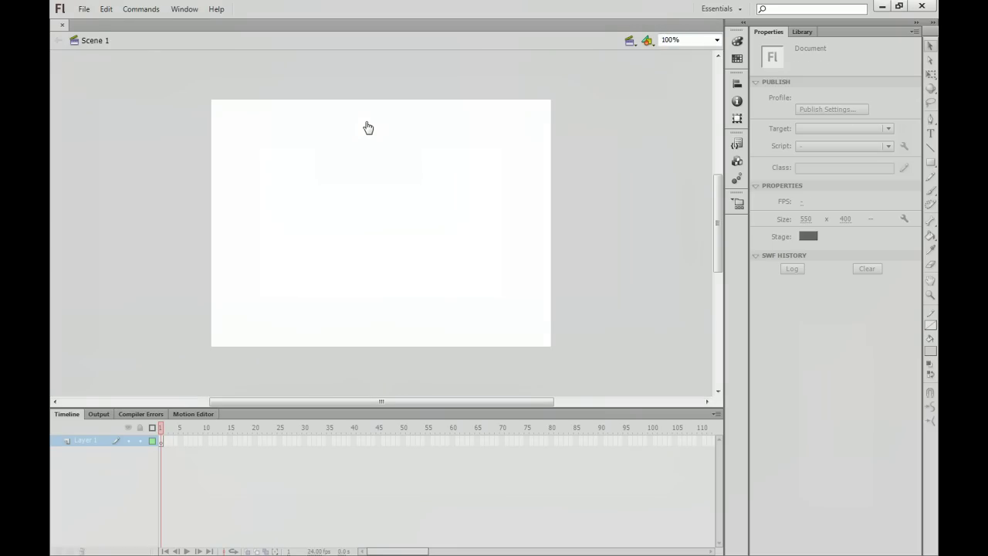
double_click(88, 441)
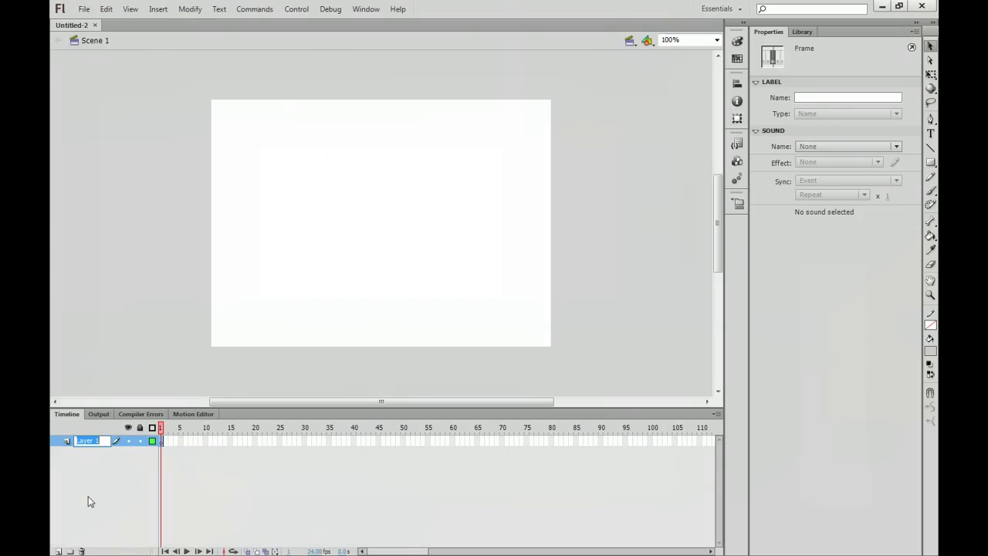
text(ground)
key(Return)
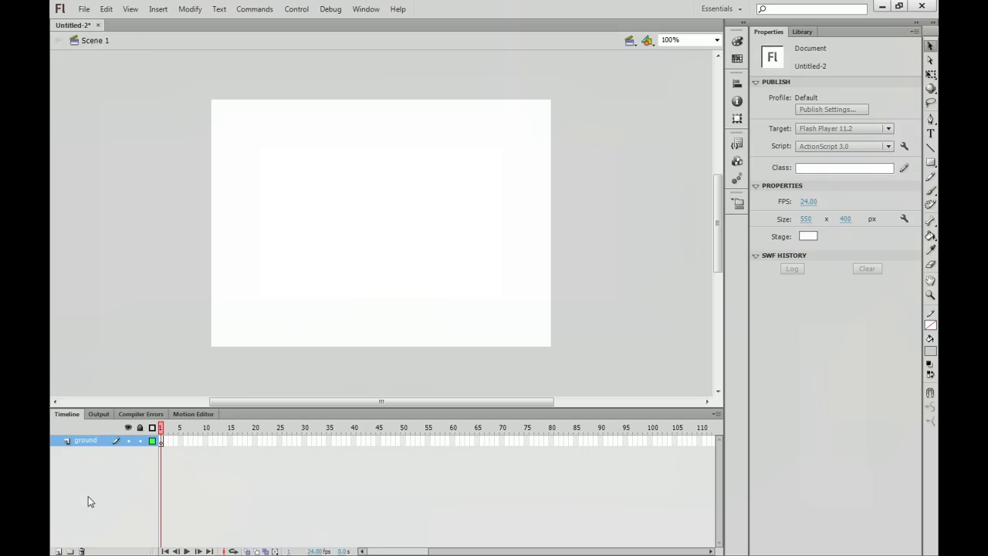
Draw a green rectangle across the lower part of the stage
key(r)
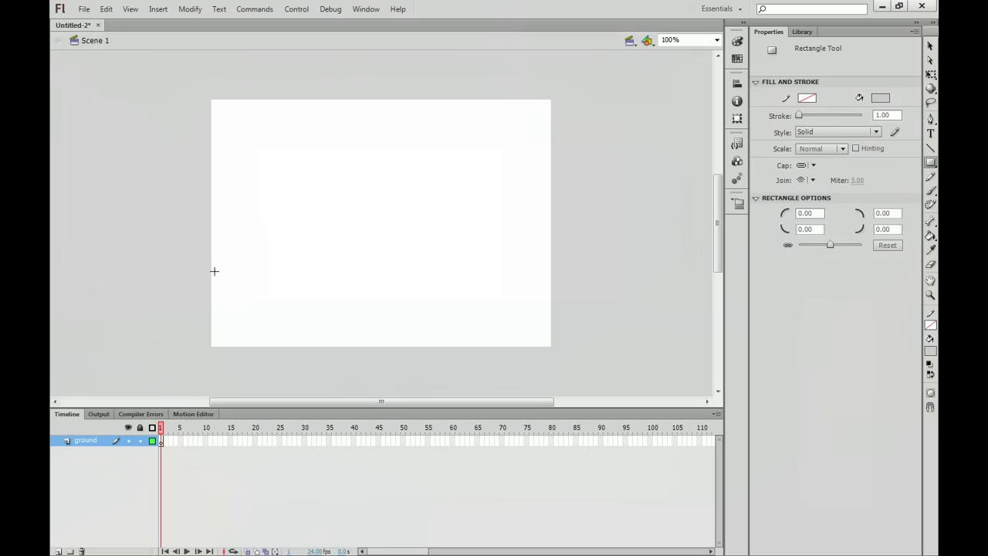
click(880, 98)
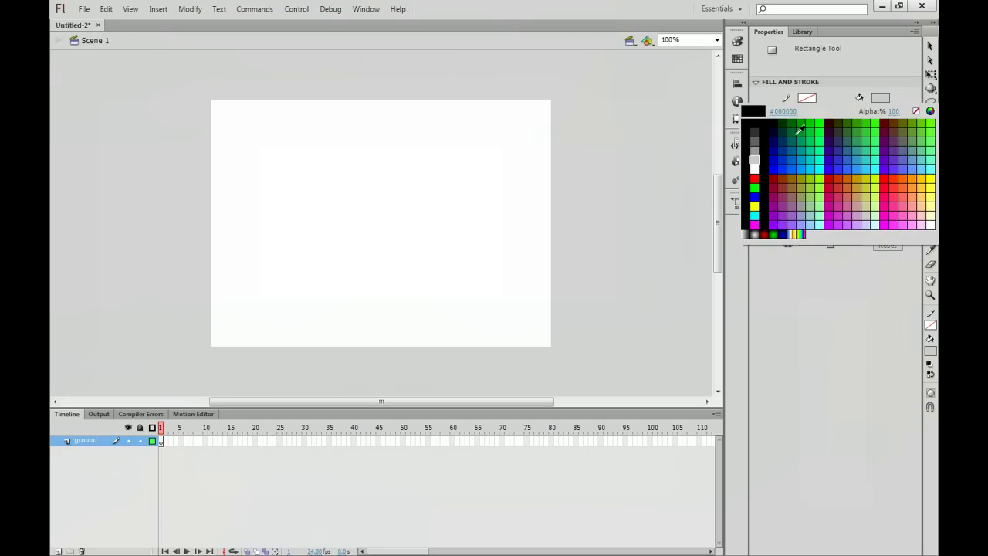
click(803, 126)
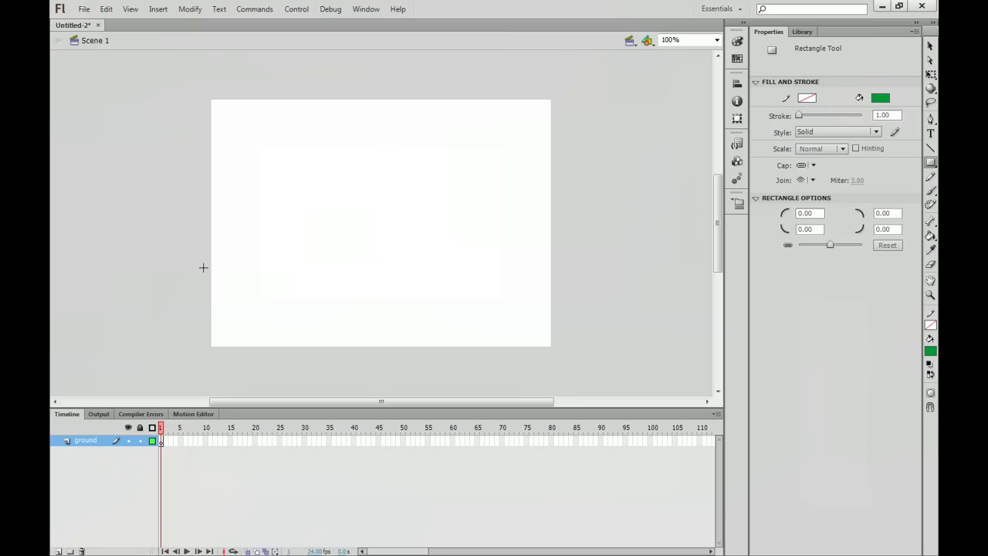
drag(205, 249, 557, 352)
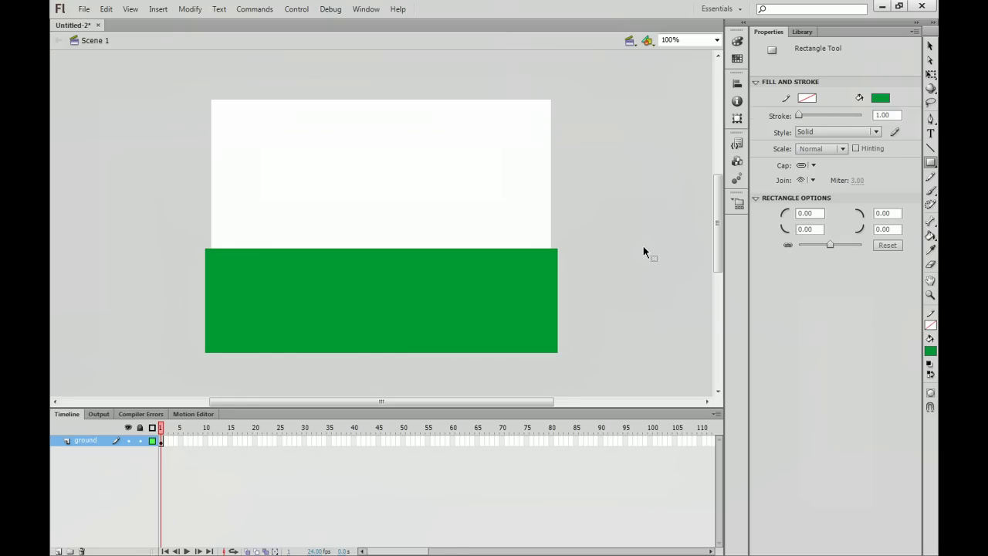
Draw a black oval hole on top of the green ground
key(v)
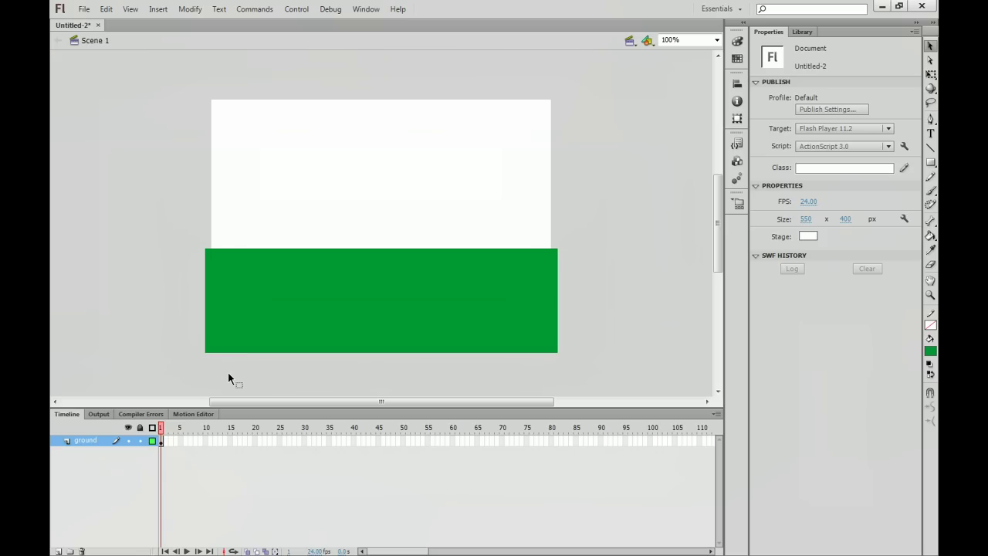
key(o)
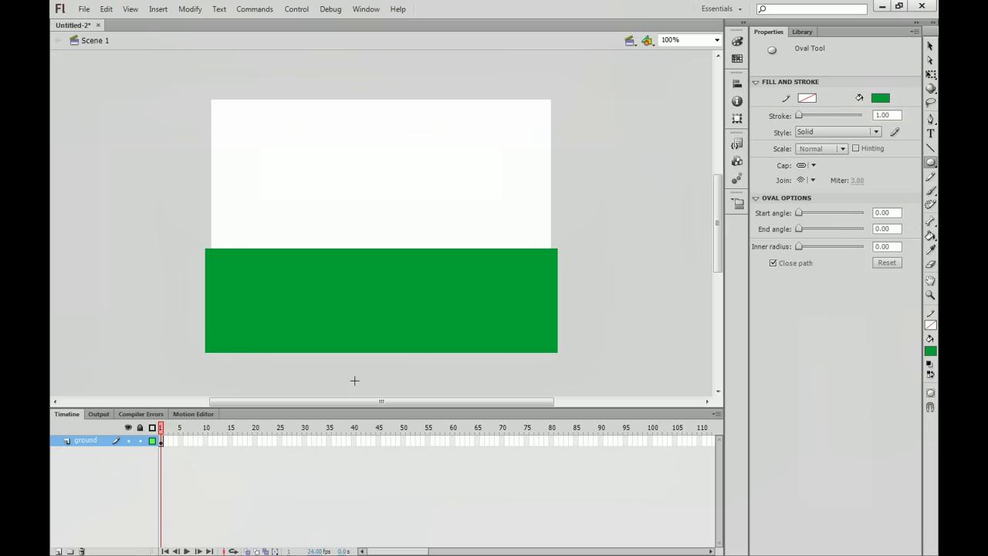
click(881, 98)
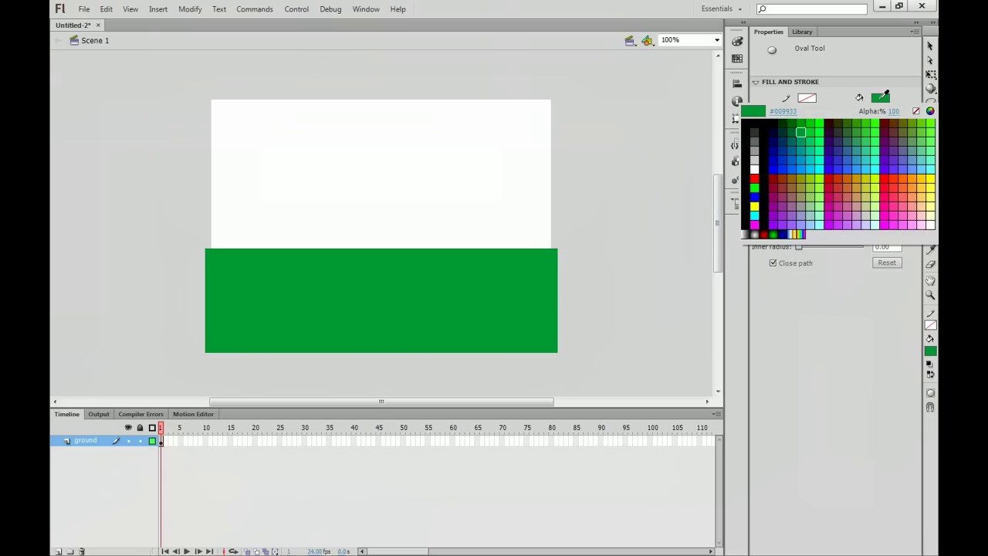
click(747, 130)
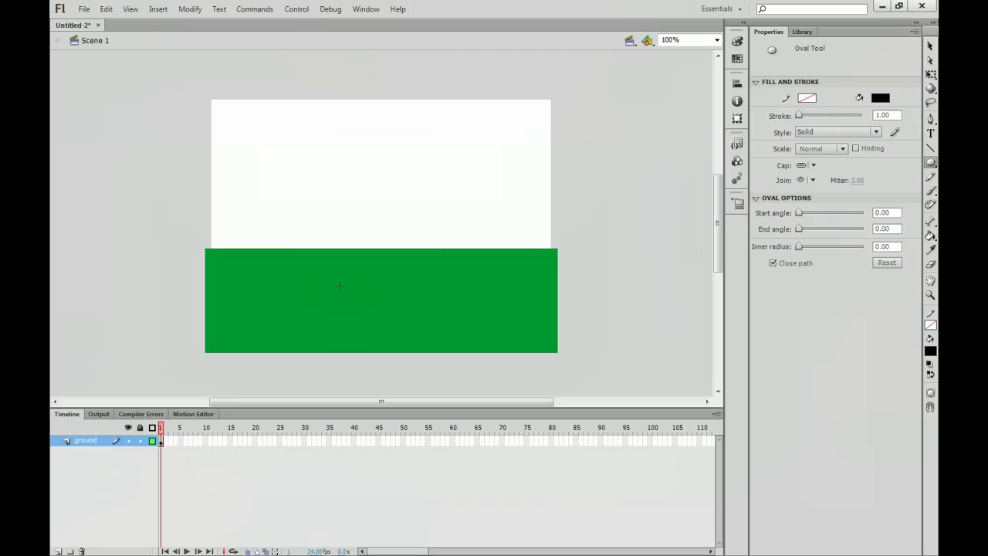
drag(336, 273, 449, 300)
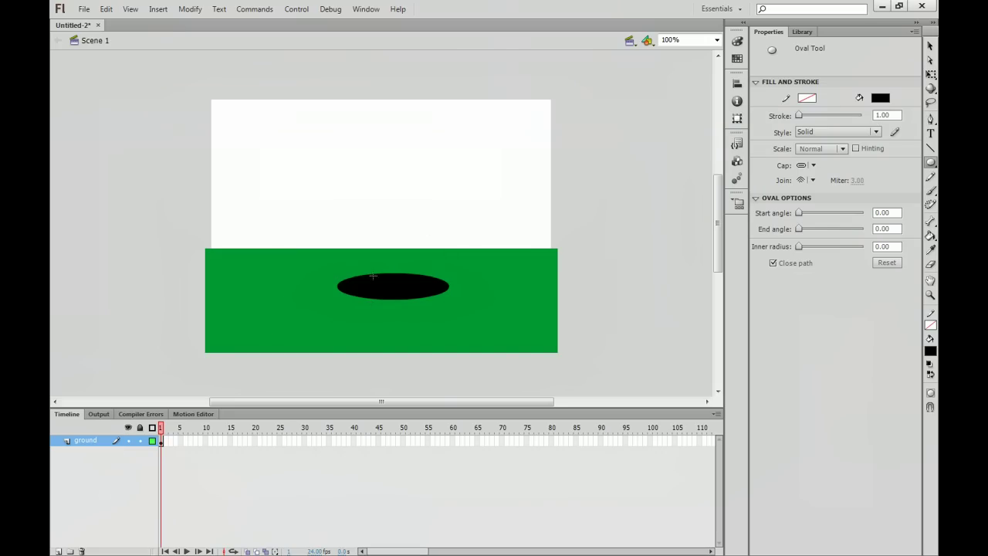
Lock the ground layer and add a new layer named gopher above it
click(141, 440)
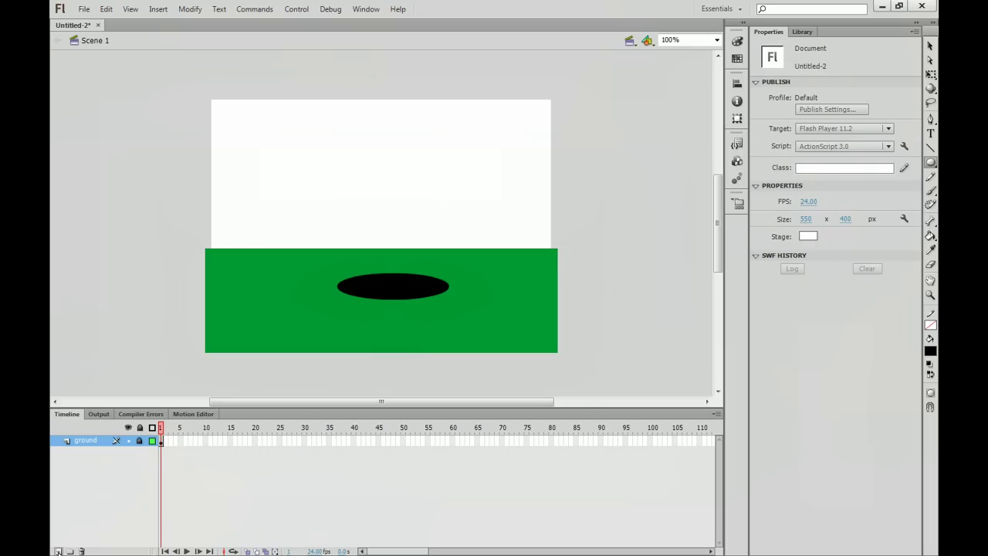
click(57, 551)
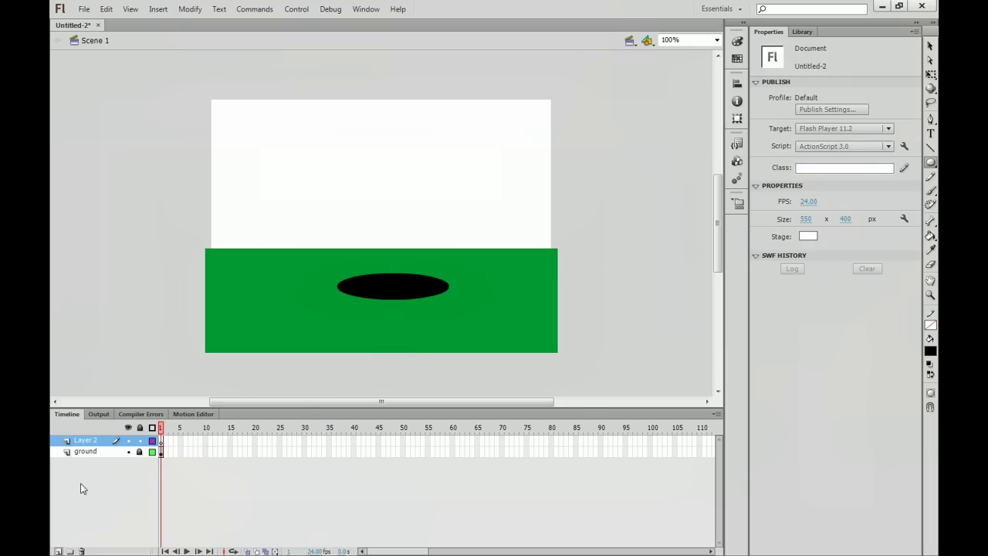
double_click(86, 440)
text(g)
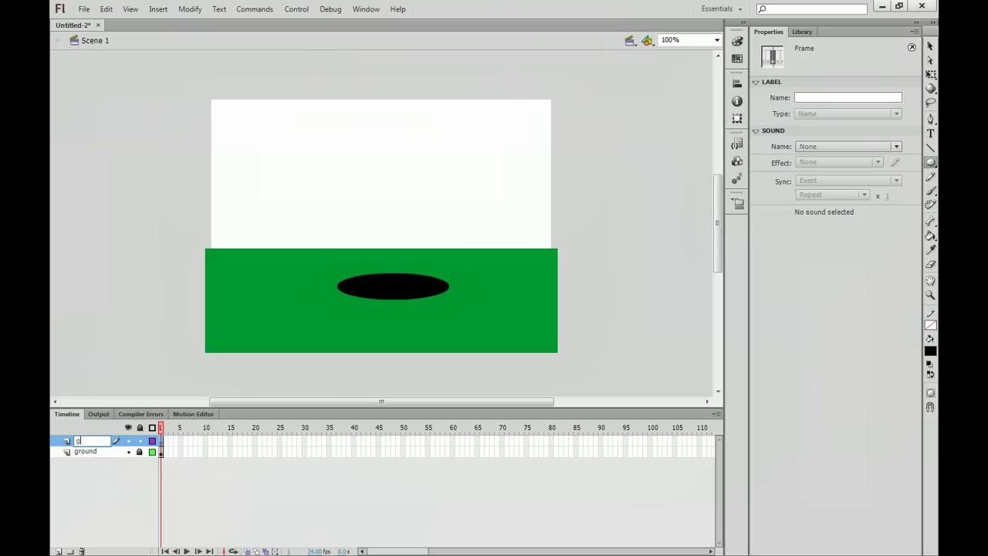
text(opher)
click(81, 490)
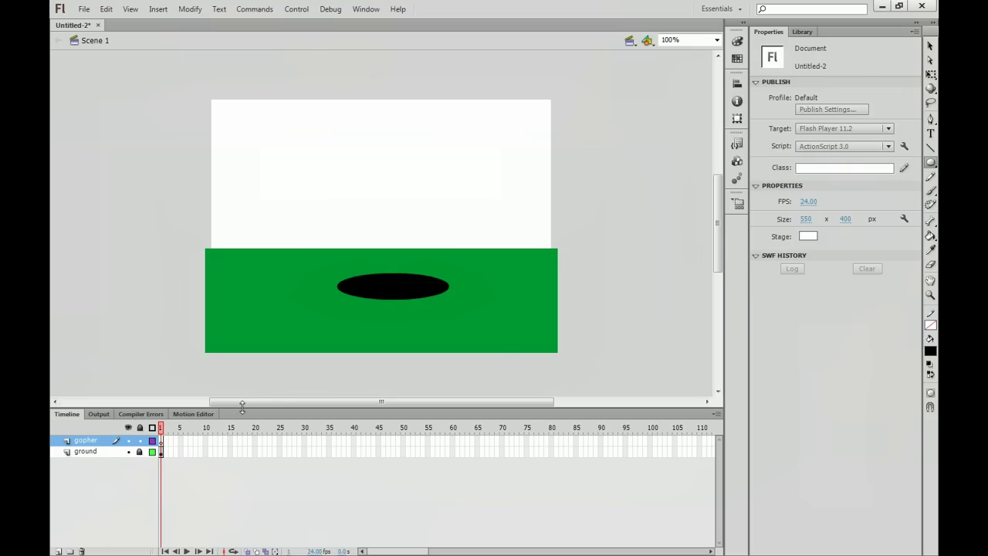
Brush the gopher's face, head outline, two paws and short strokes below them
key(b)
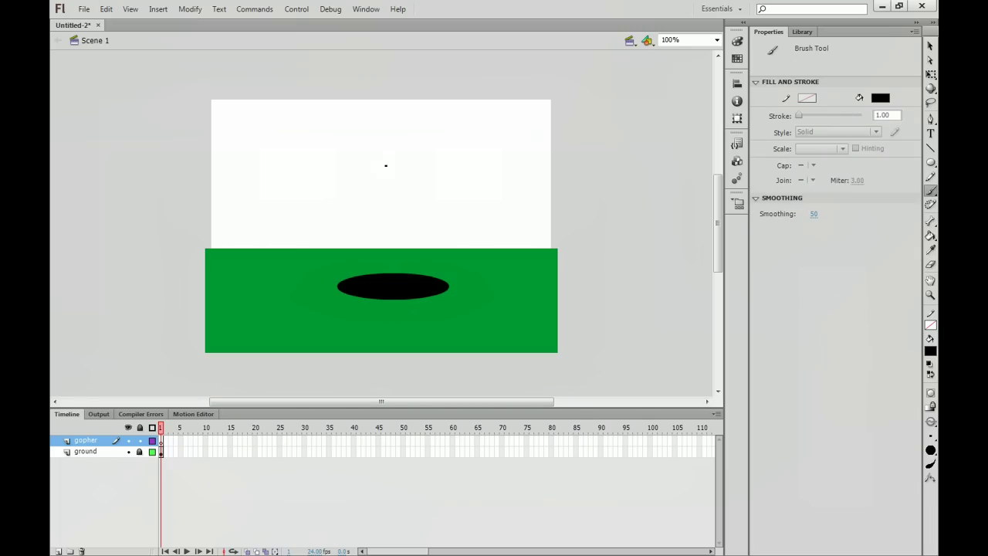
mouse_move(369, 159)
mouse_down()
mouse_move(427, 156)
mouse_move(390, 180)
mouse_move(398, 170)
mouse_move(399, 190)
mouse_move(424, 182)
mouse_up()
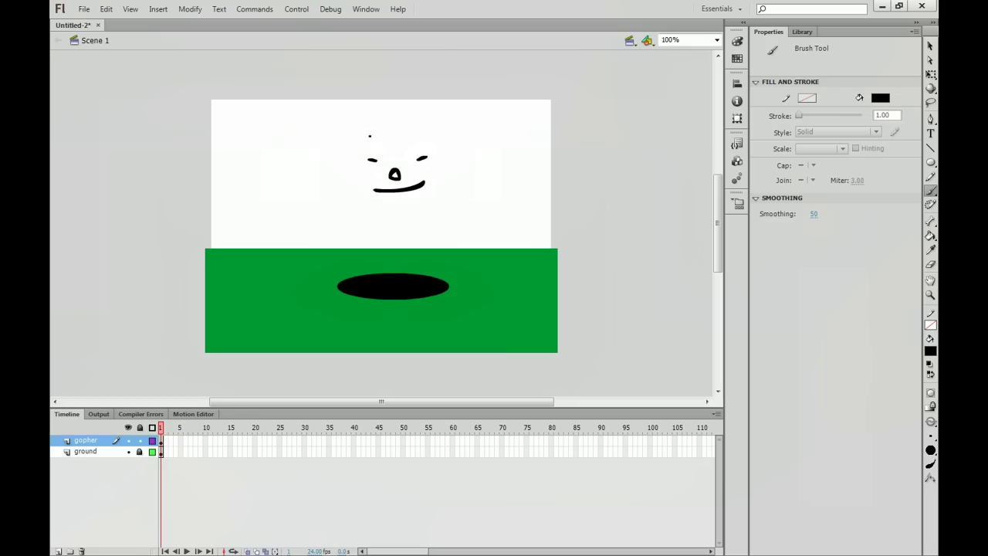
mouse_move(370, 136)
mouse_down()
mouse_move(358, 168)
mouse_move(355, 247)
mouse_up()
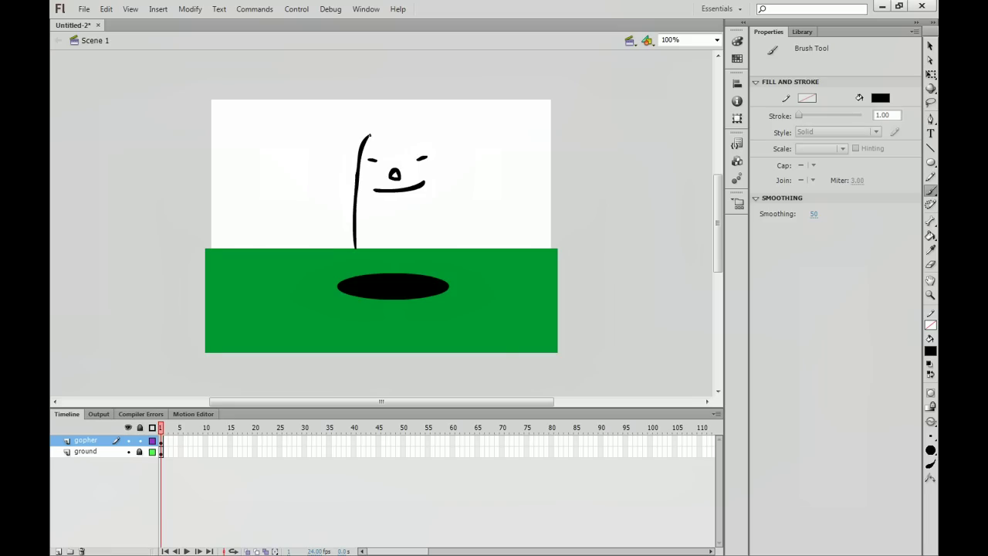
mouse_move(369, 135)
mouse_down()
mouse_move(418, 128)
mouse_move(440, 162)
mouse_move(438, 258)
mouse_up()
mouse_move(432, 202)
mouse_down()
mouse_move(414, 218)
mouse_move(428, 262)
mouse_move(432, 205)
mouse_up()
mouse_move(373, 199)
mouse_down()
mouse_move(355, 251)
mouse_move(367, 262)
mouse_move(372, 203)
mouse_up()
drag(357, 266, 361, 276)
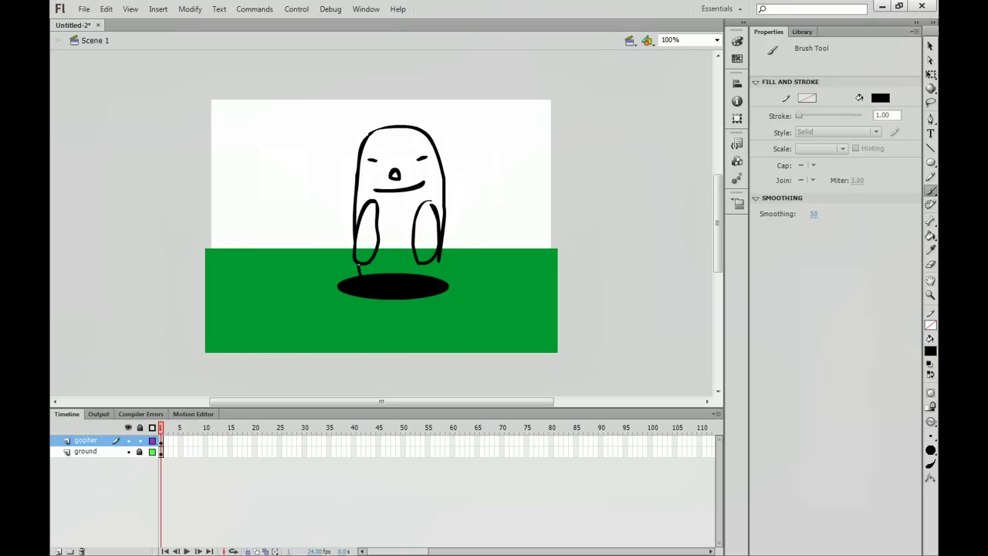
mouse_move(437, 261)
mouse_down()
mouse_move(433, 277)
mouse_move(439, 259)
mouse_up()
Fill the gopher's body and left arm with brown using the Paint Bucket
key(k)
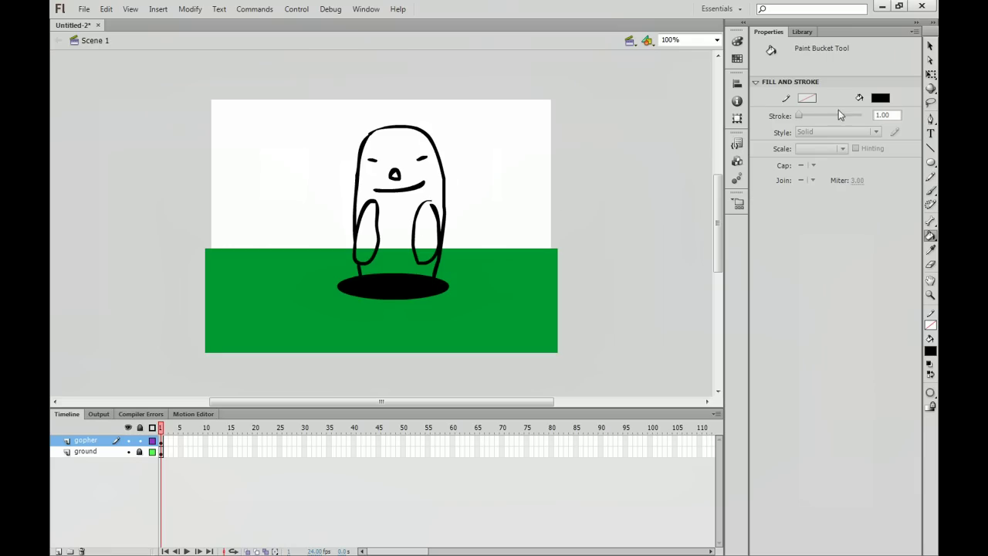
click(880, 99)
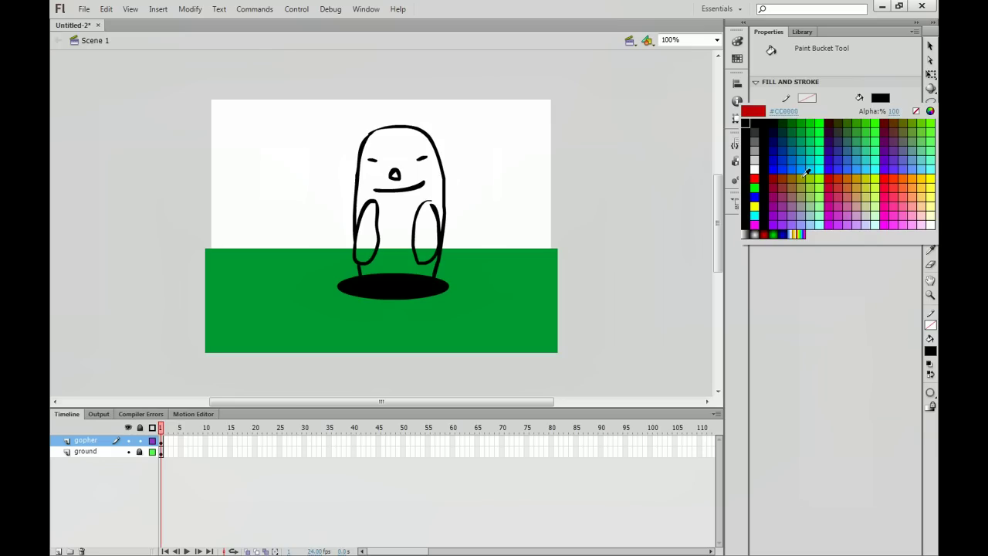
click(791, 174)
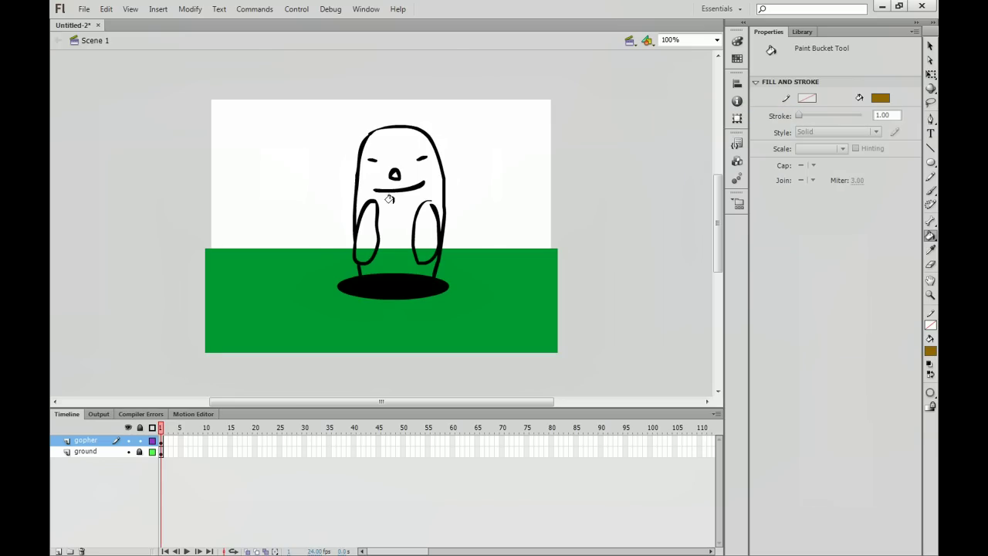
click(390, 199)
click(359, 223)
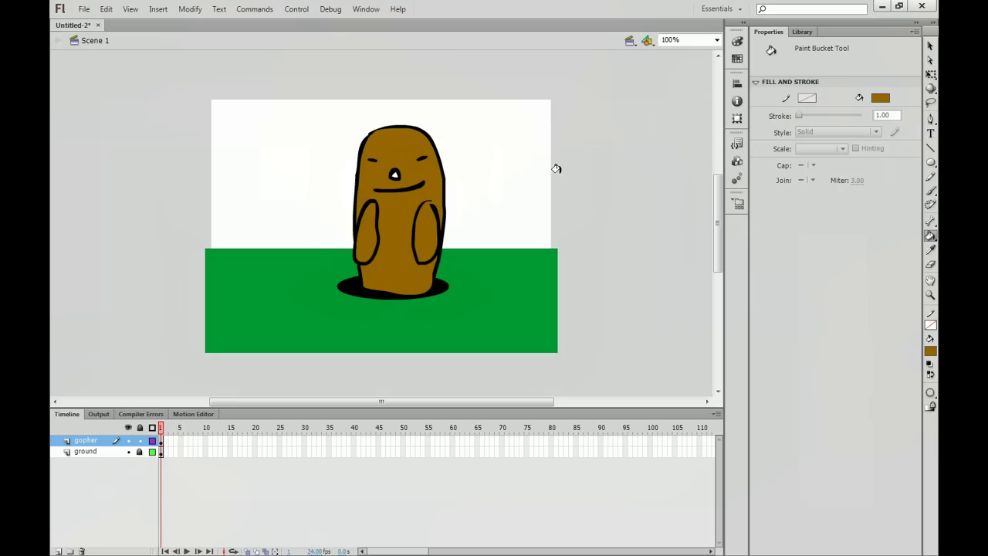
Fill the gopher's nose black
click(881, 97)
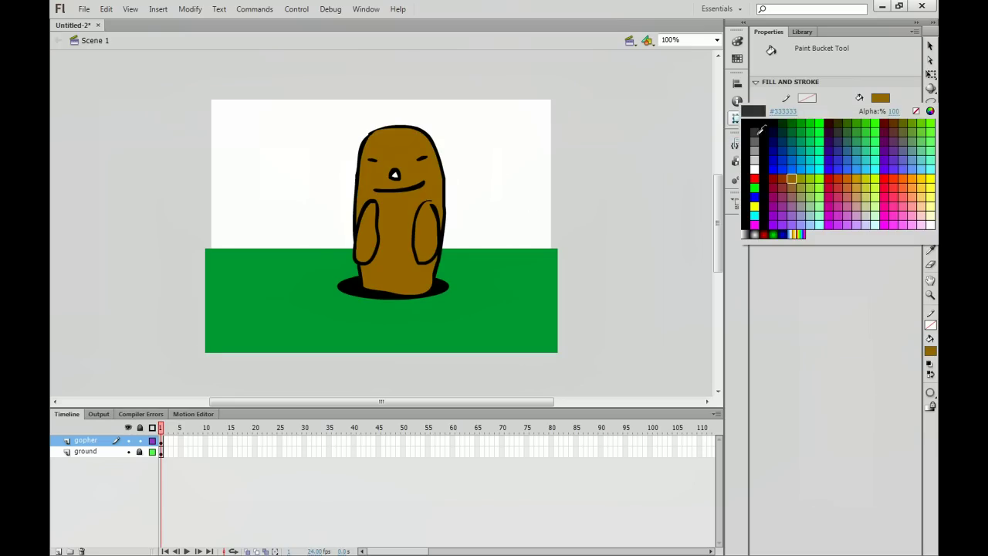
click(746, 124)
click(395, 171)
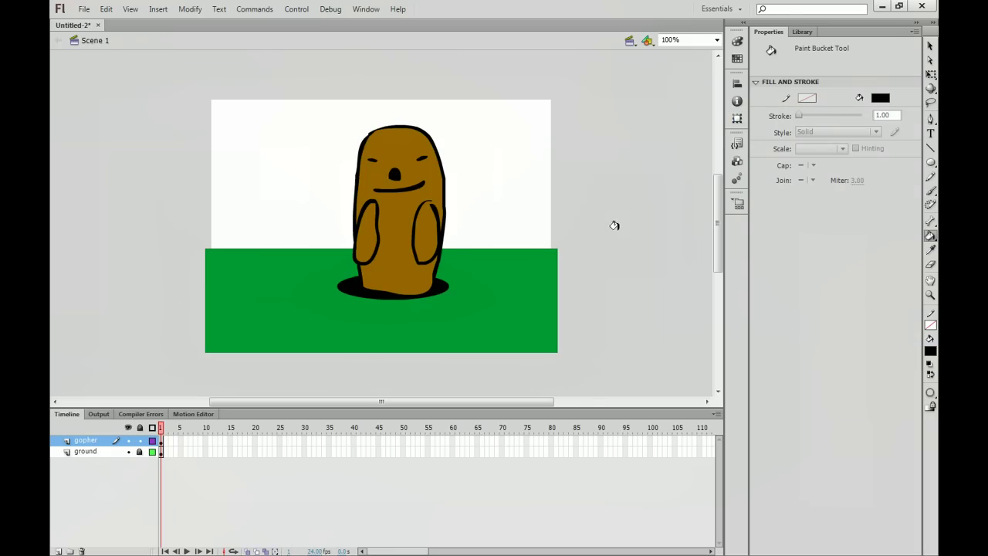
key(v)
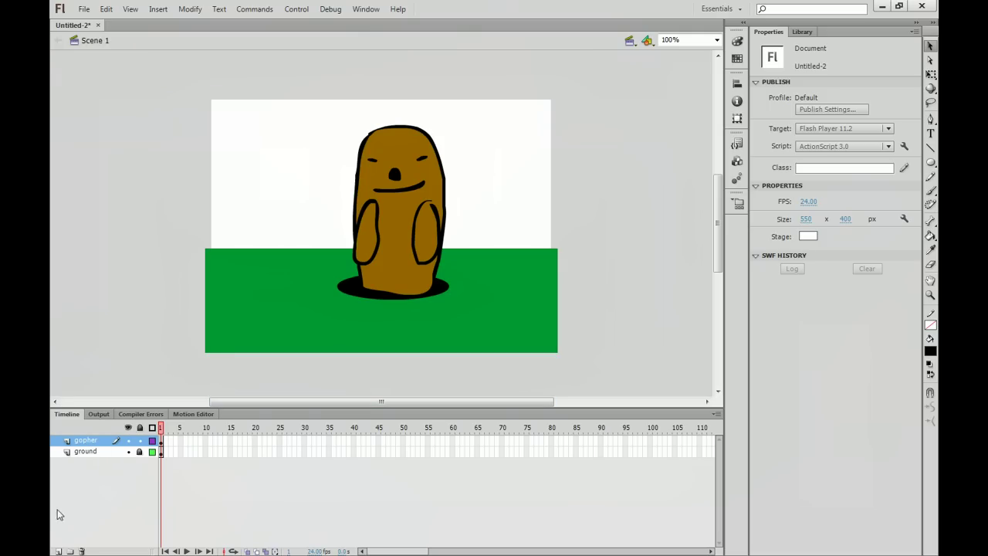
Add a new layer above gopher and name it mask
click(58, 551)
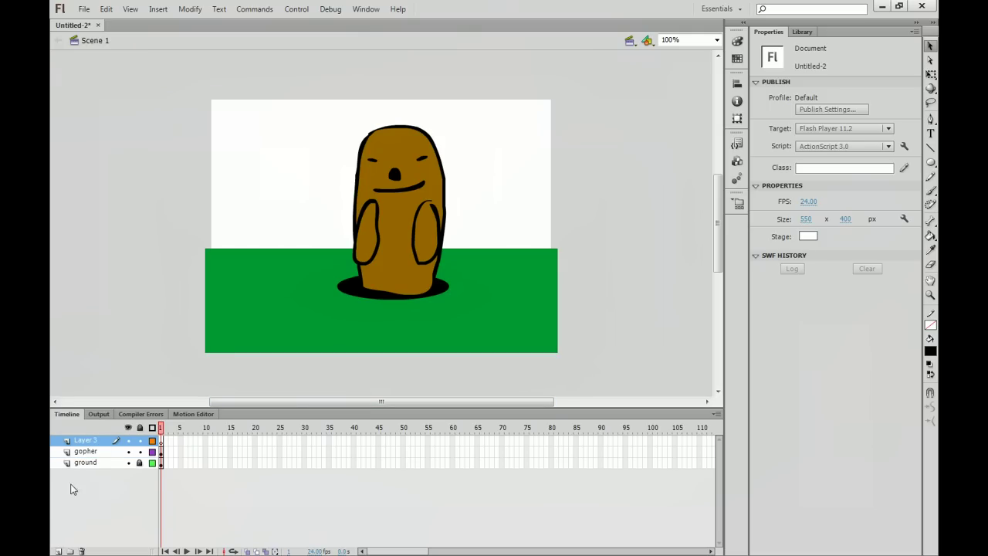
double_click(85, 440)
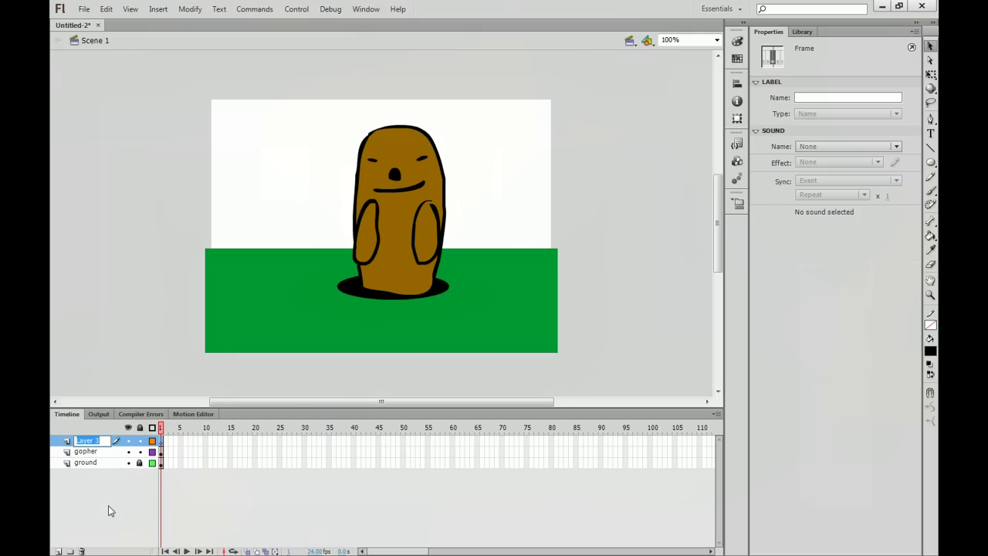
text(mask)
click(109, 510)
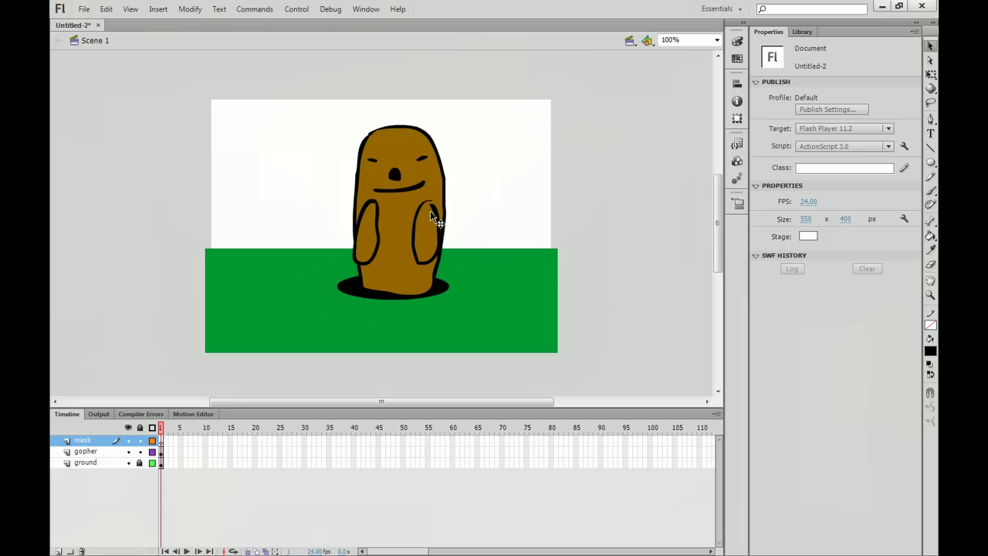
Draw a rectangle from stage top to the gopher's base and curve its bottom edge downward
key(r)
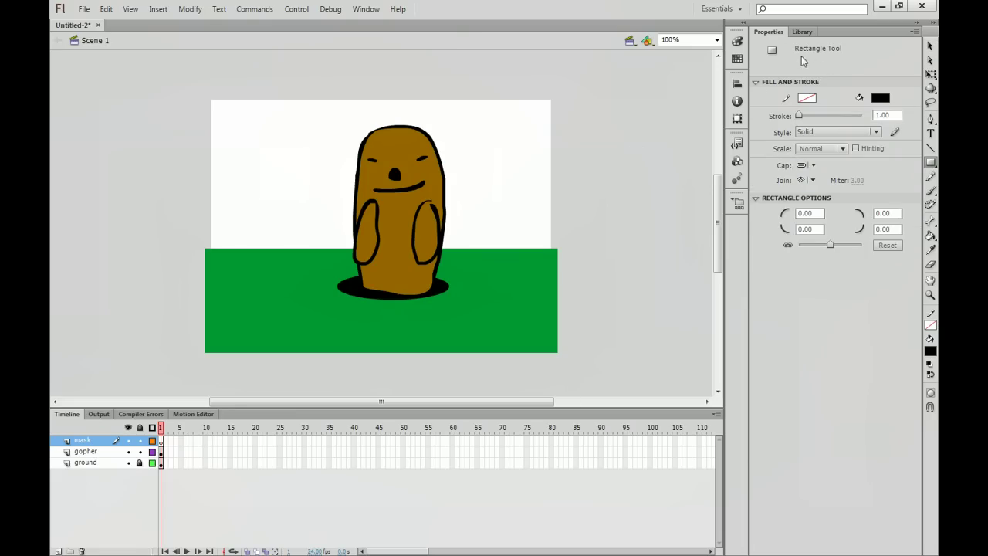
key(r)
key(r)
drag(339, 106, 447, 286)
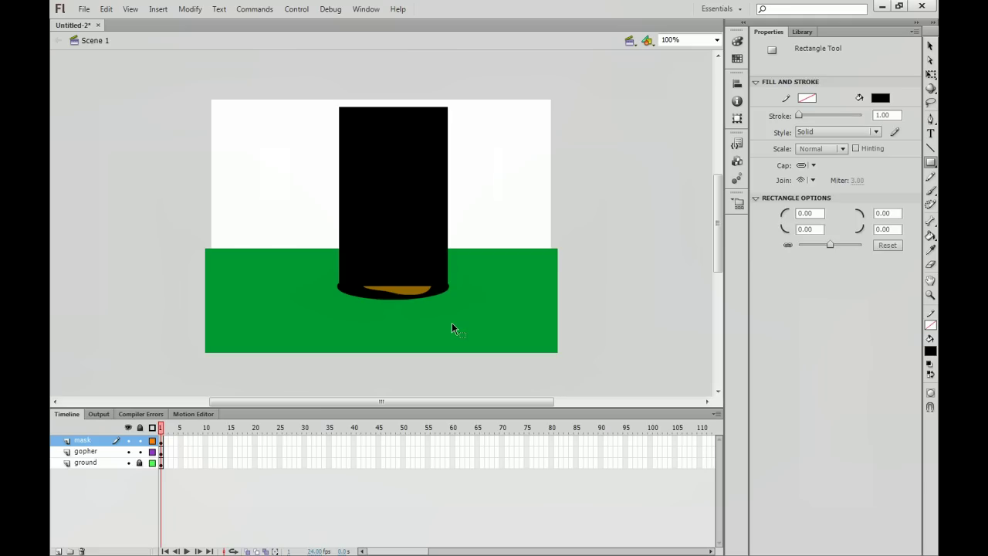
key(v)
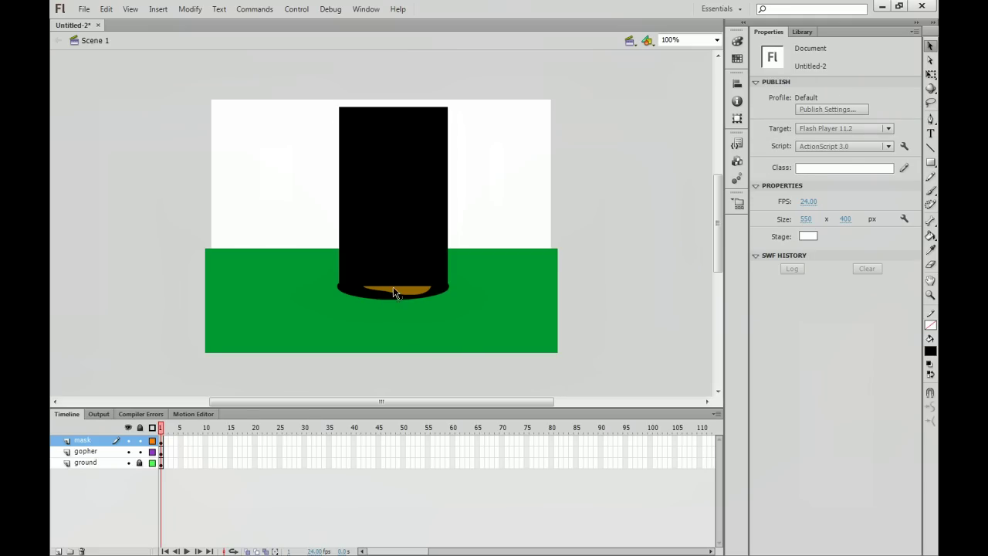
drag(393, 288, 393, 298)
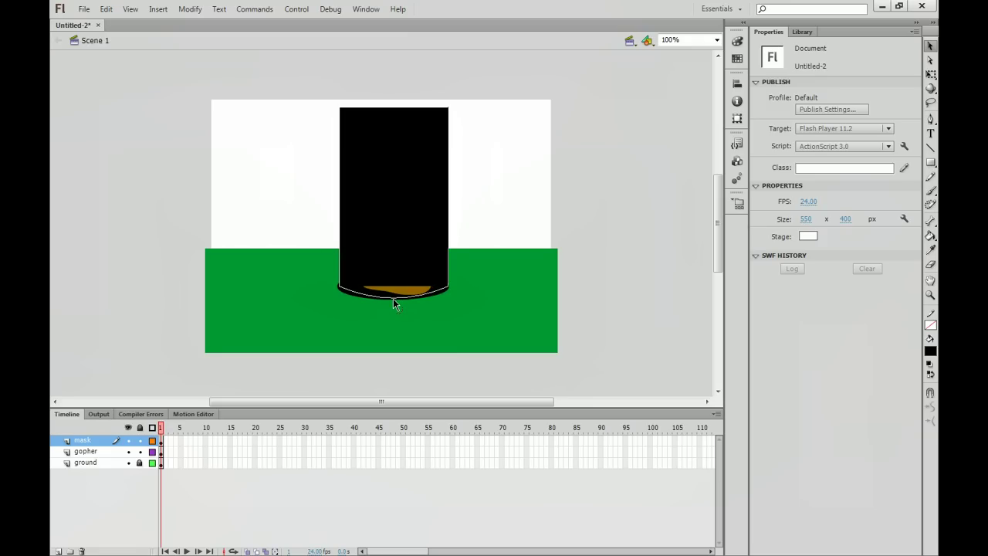
drag(394, 303, 394, 303)
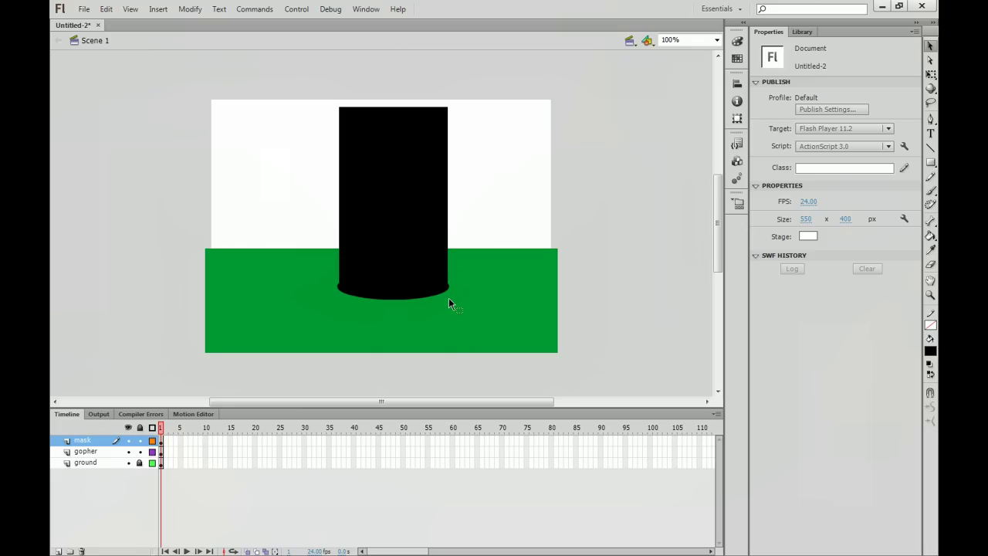
Adjust the mask shape's bottom anchors and curve handles with the Subselection tool to fit the hole
key(a)
click(447, 291)
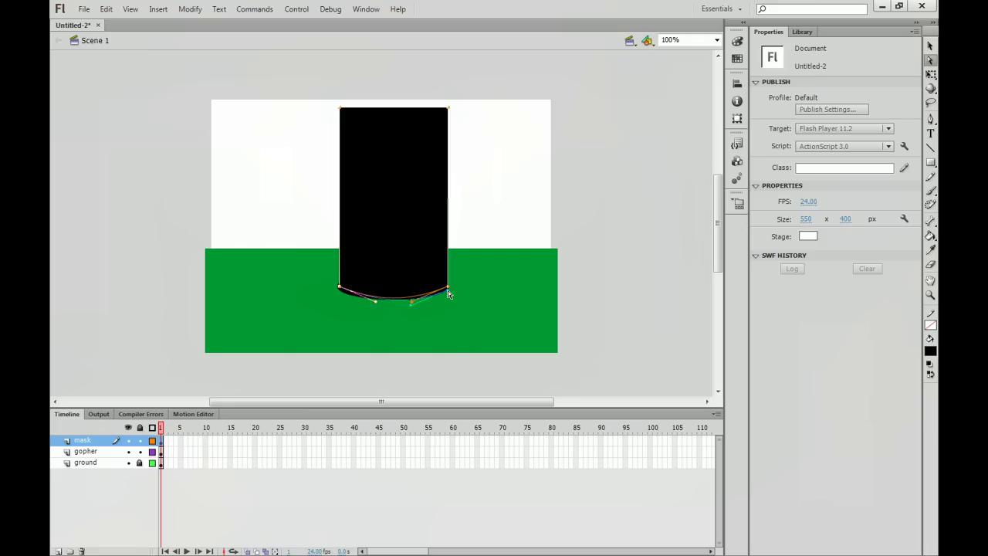
drag(411, 301, 412, 305)
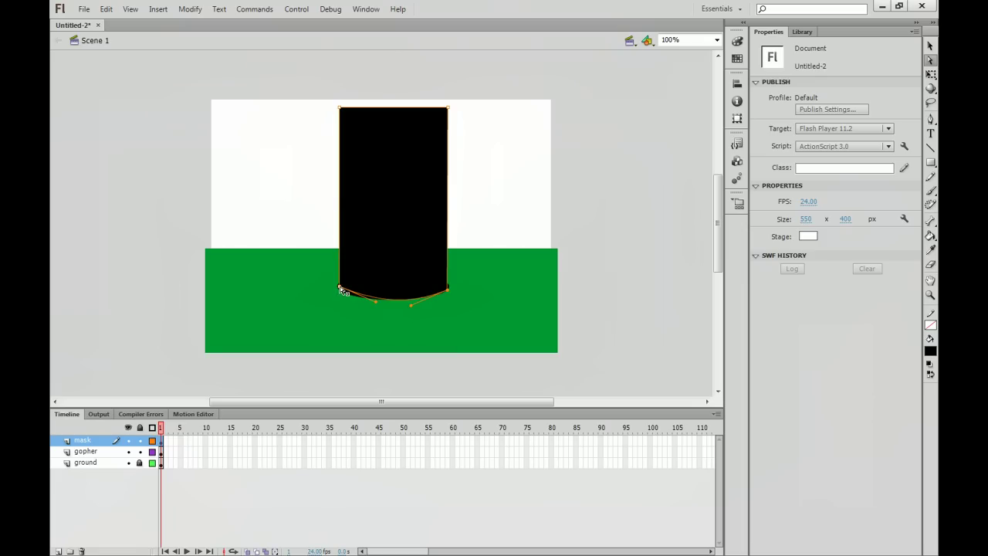
drag(340, 290, 409, 303)
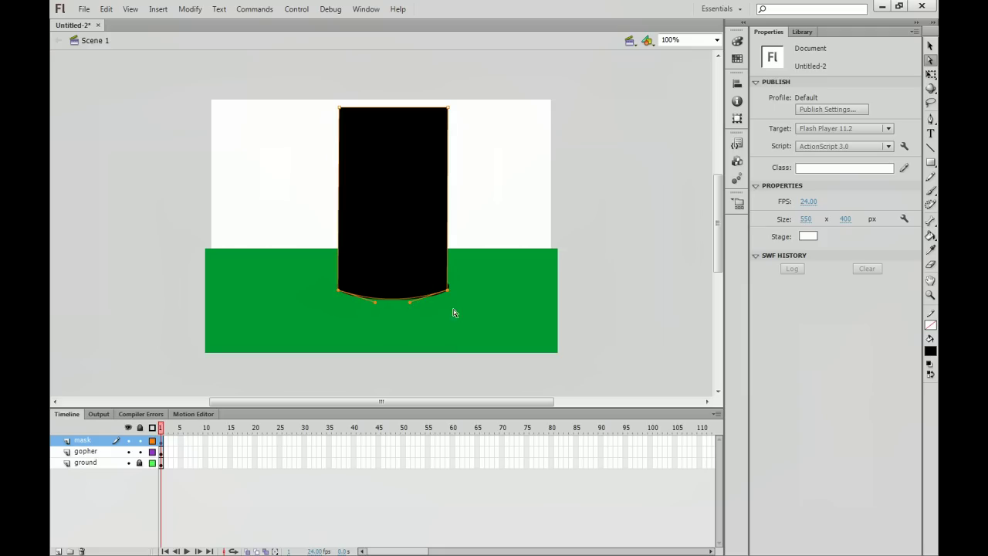
click(410, 303)
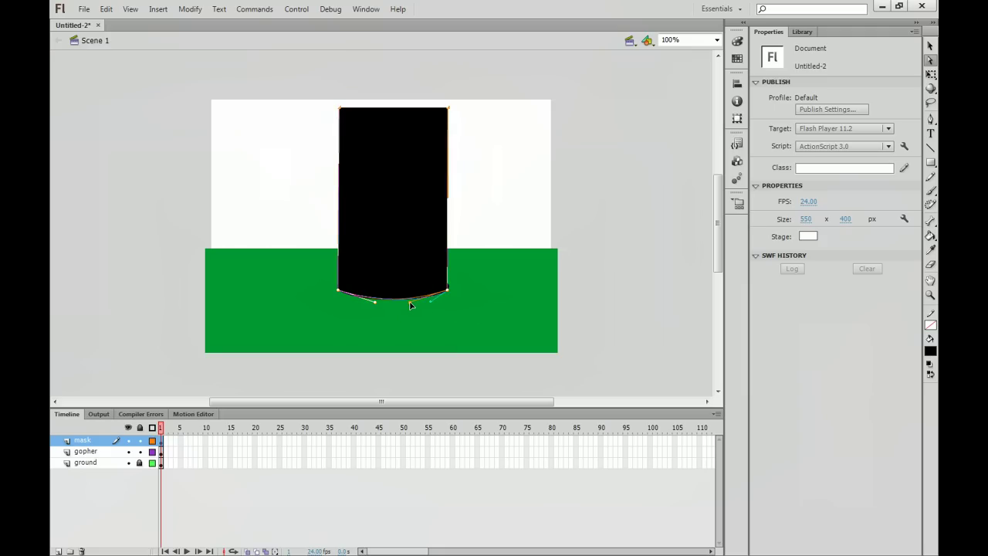
drag(431, 305, 365, 304)
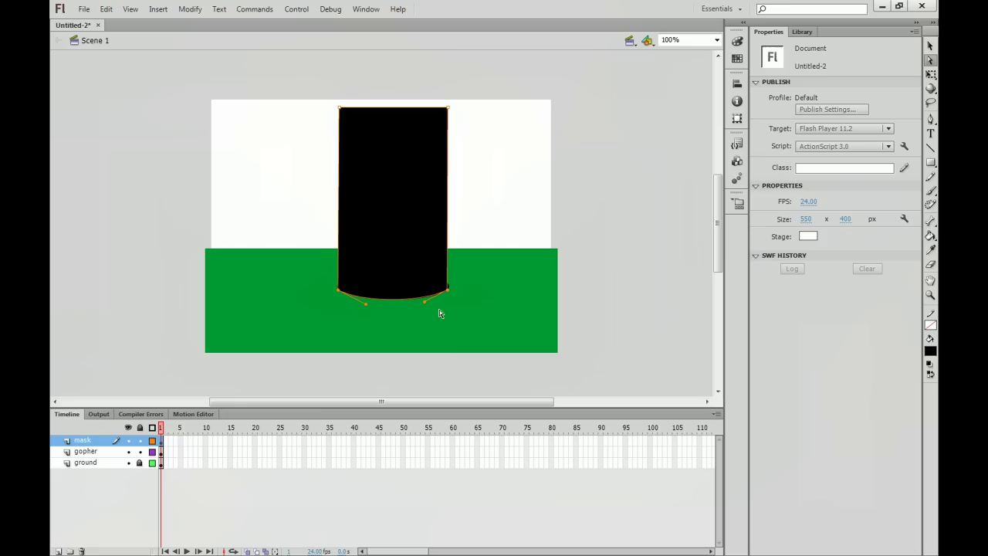
click(482, 299)
key(v)
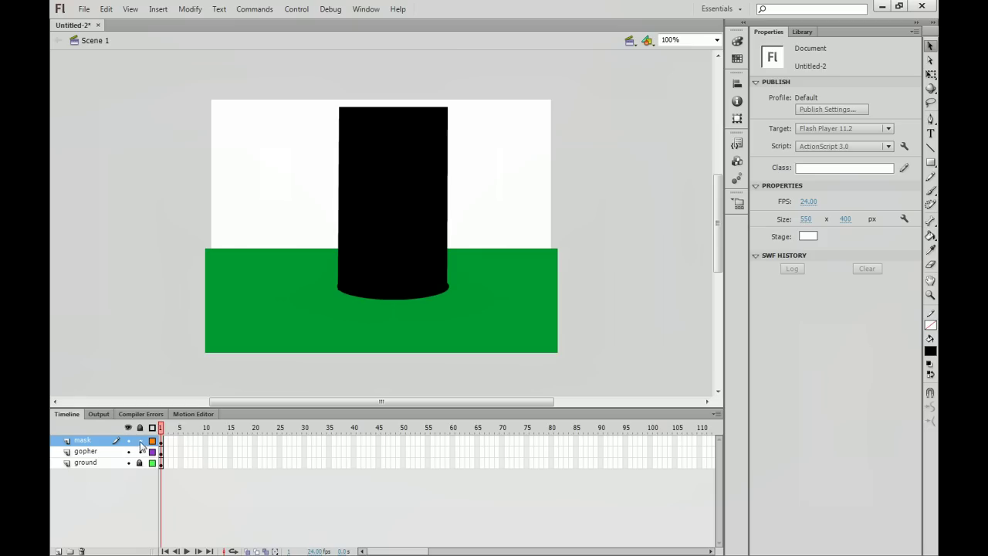
Convert the mask layer into a mask over the gopher layer and relock it
right_click(97, 444)
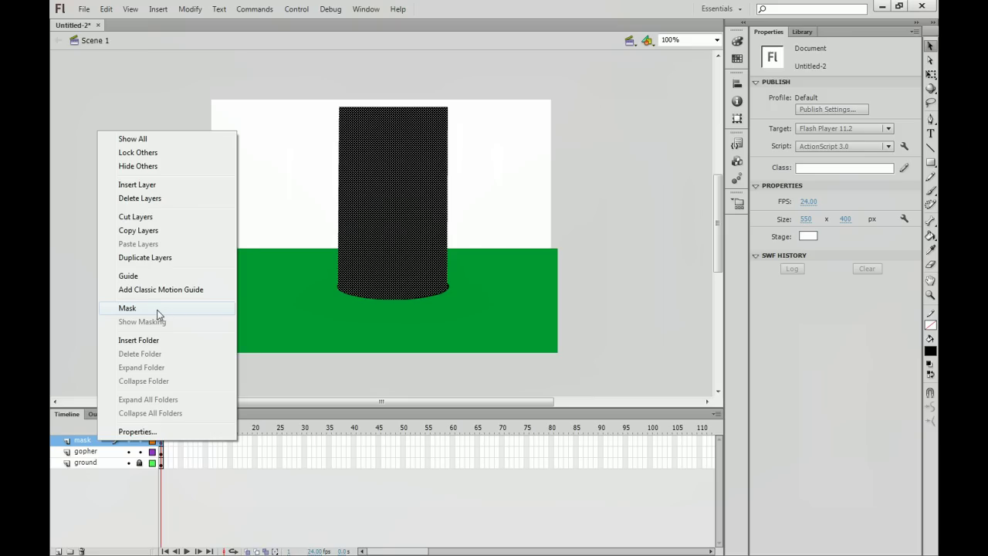
click(158, 309)
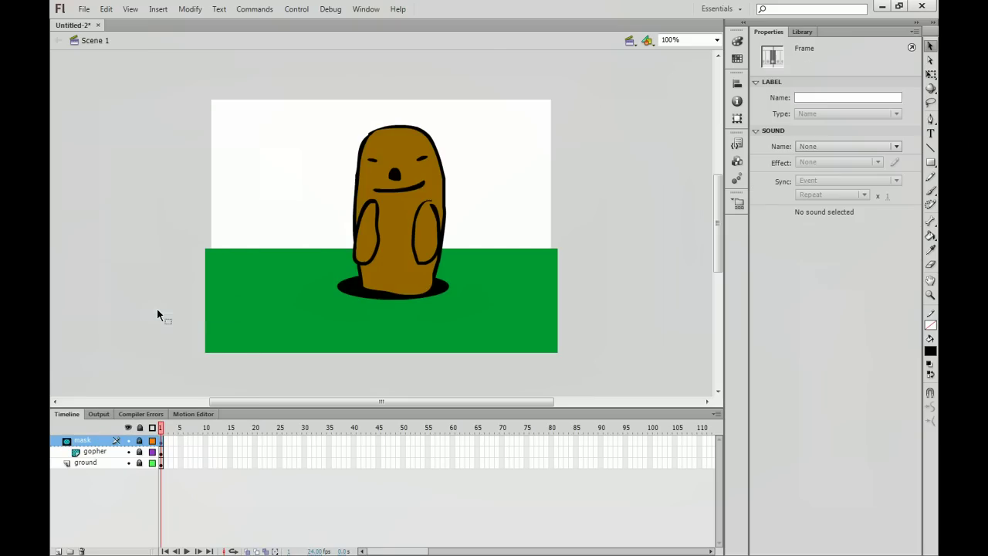
click(139, 441)
click(139, 441)
Toggle the mask layer's visibility and the gopher layer's lock to check the masking effect
click(139, 451)
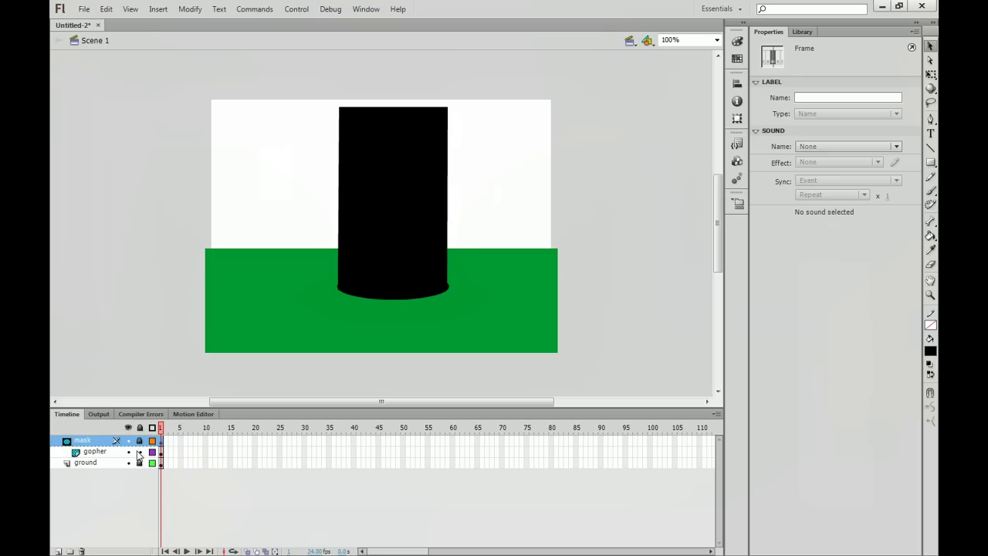
click(129, 442)
click(129, 443)
click(129, 443)
click(129, 442)
click(129, 443)
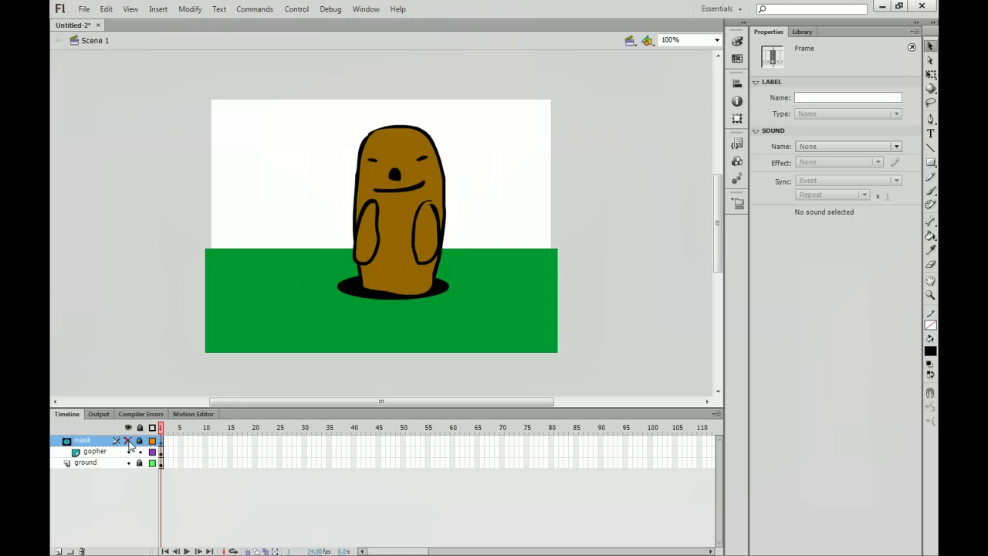
click(129, 441)
click(140, 452)
click(139, 452)
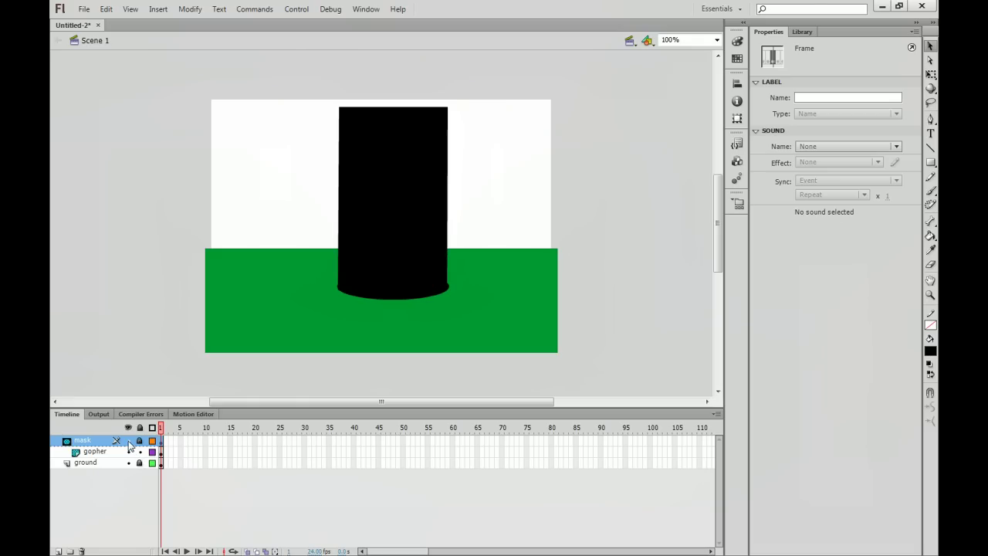
Hide the mask and add a 24-frame motion tween to the gopher, converting it to a Movie Clip
click(128, 440)
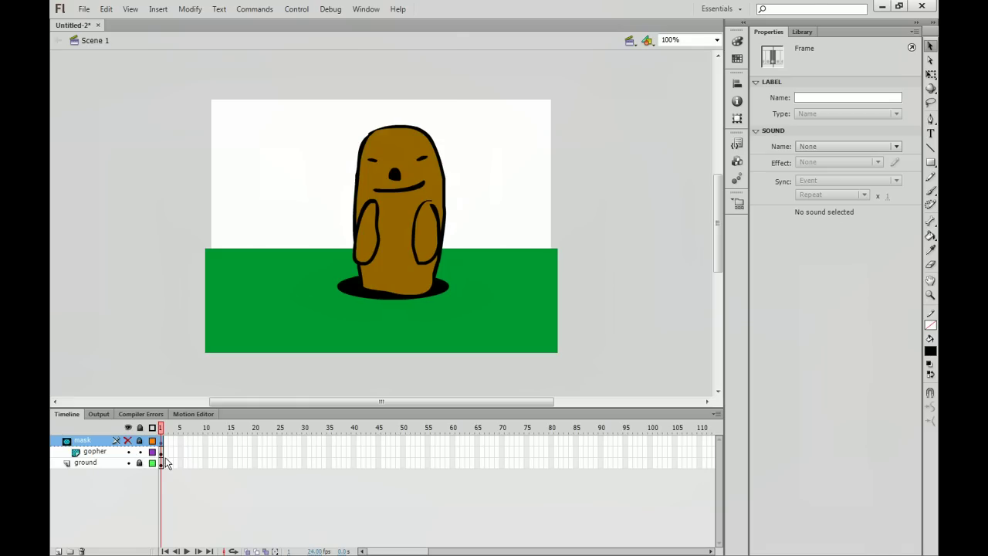
right_click(161, 455)
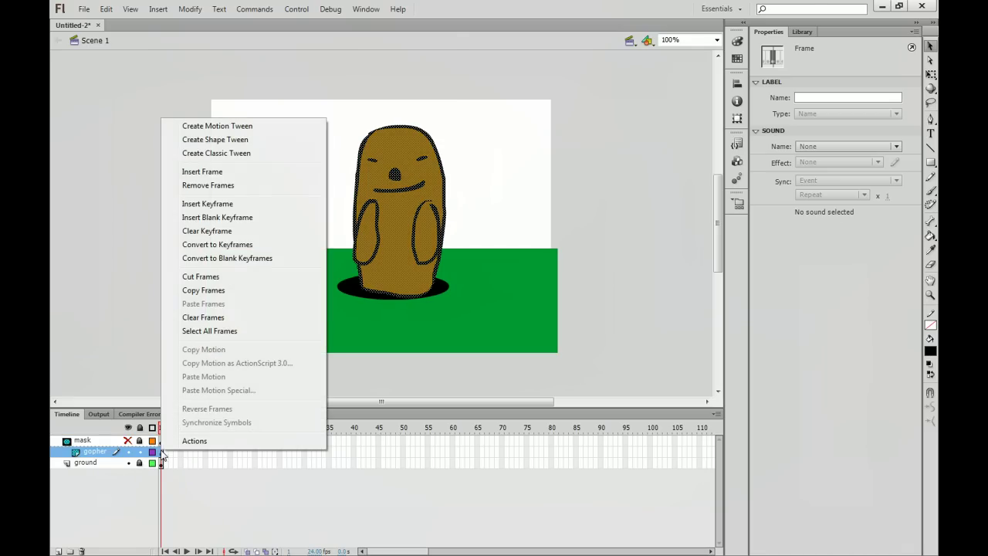
click(250, 127)
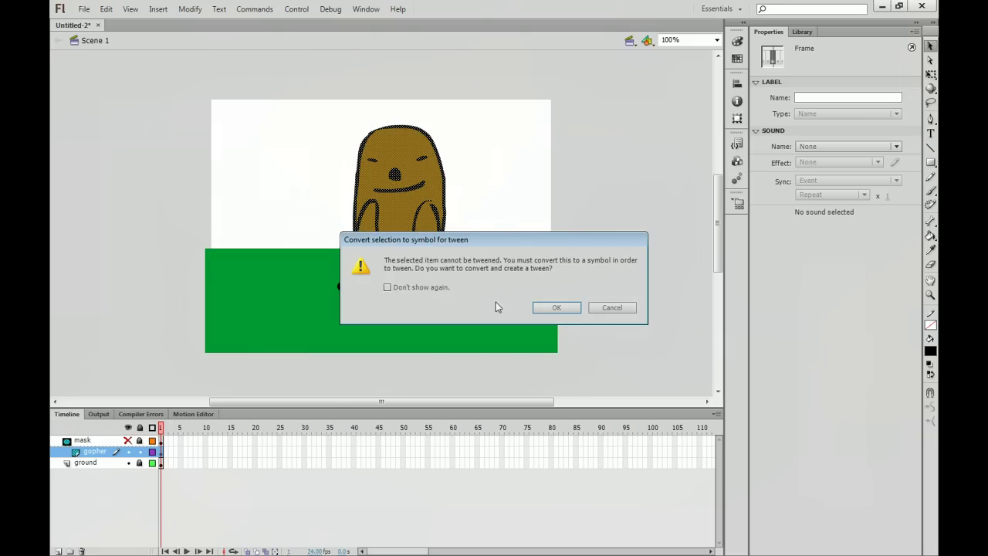
click(557, 307)
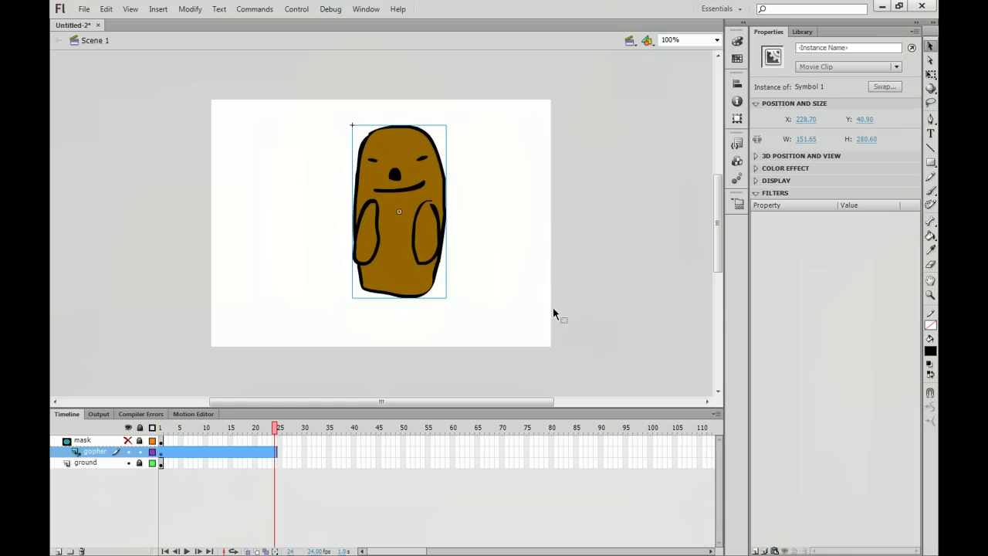
click(274, 441)
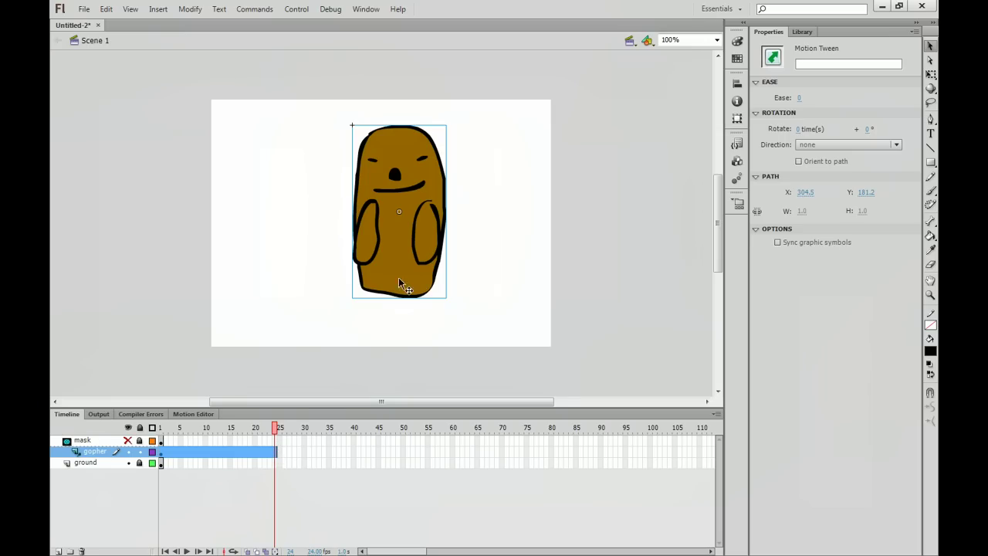
Insert frames on the ground layer through frame 24 to match the gopher's tween
click(275, 463)
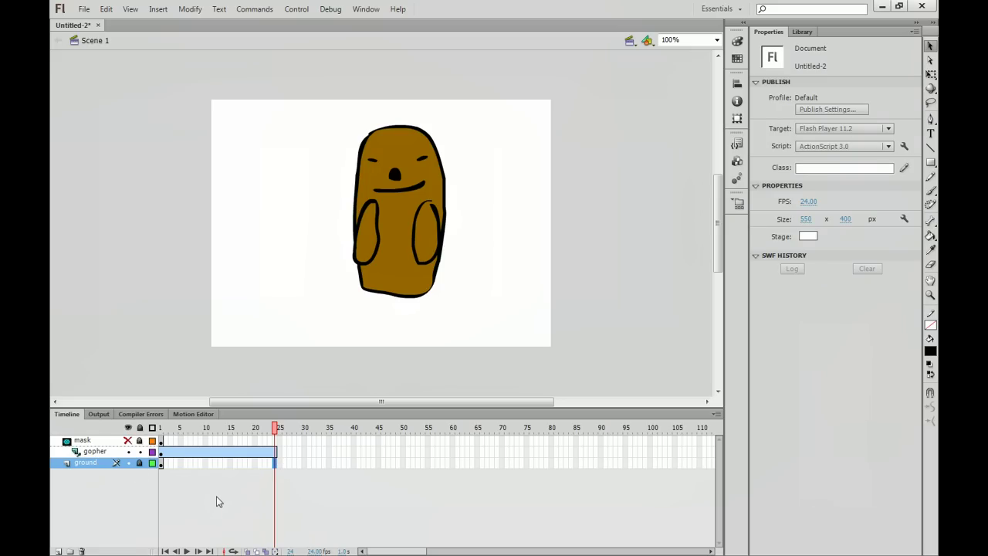
key(F5)
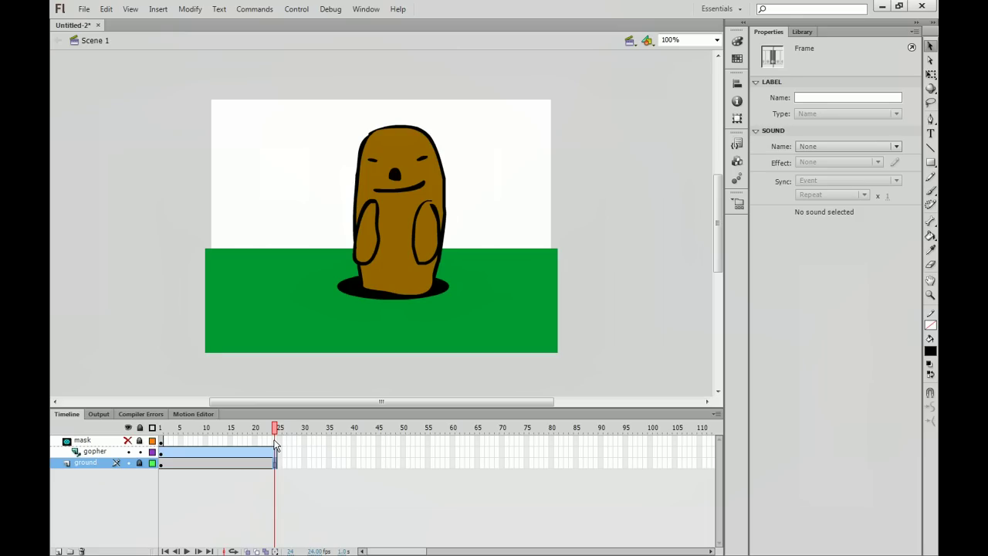
click(279, 497)
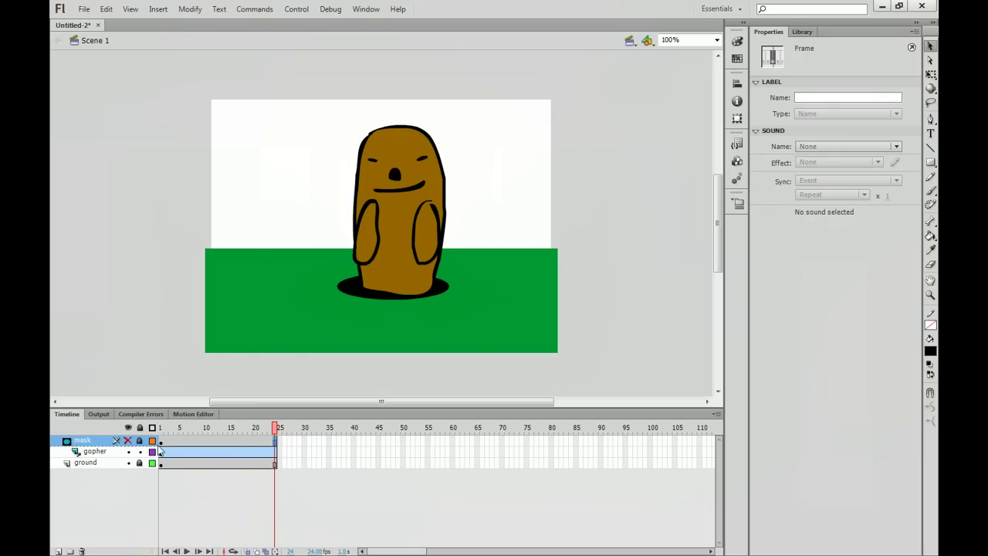
click(273, 452)
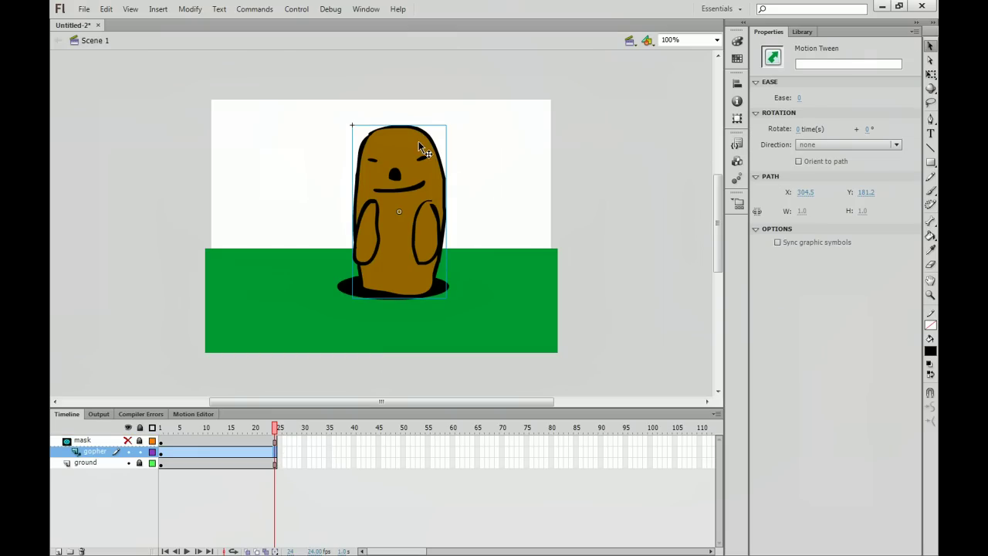
At frame 24, move the gopher below the ground, show the mask, and scrub back to frame 1
drag(418, 137, 423, 314)
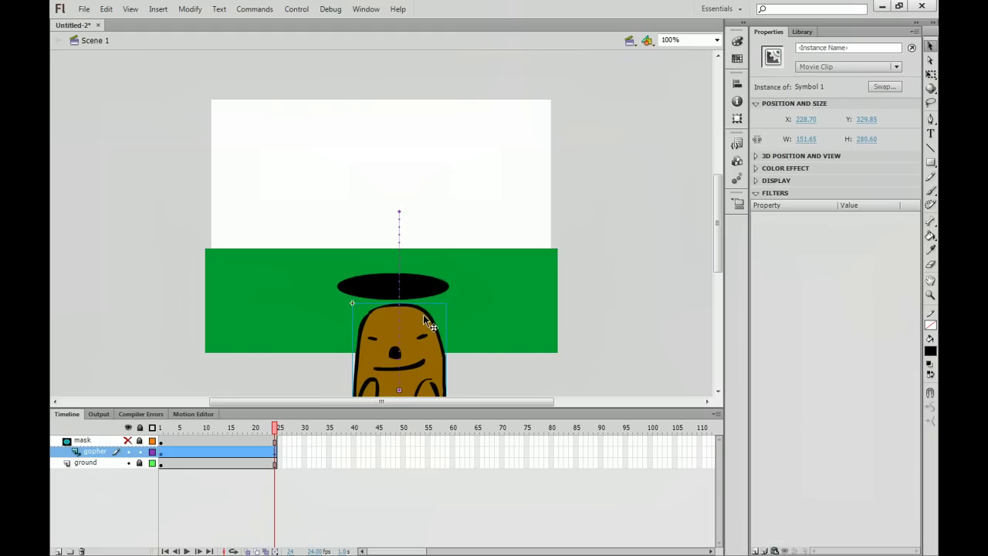
click(140, 453)
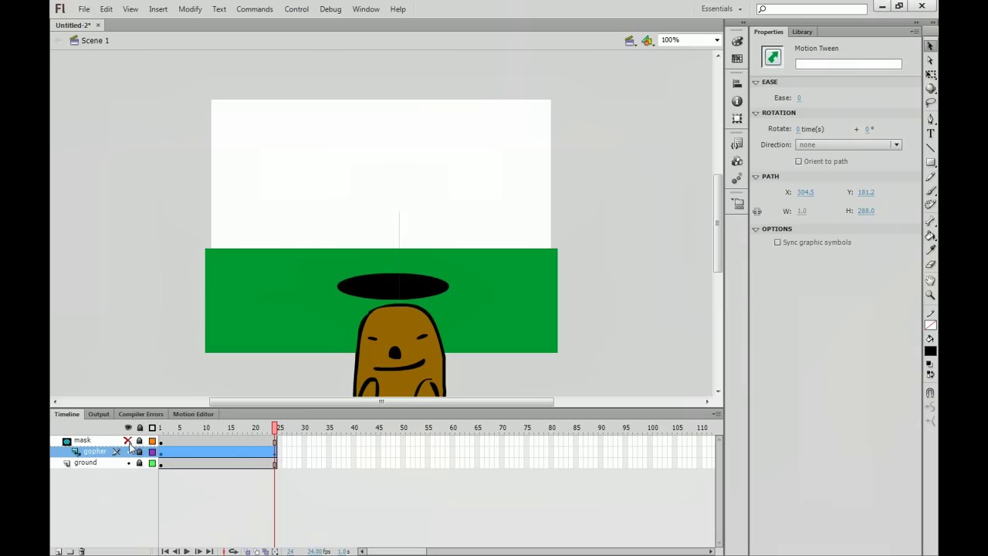
click(128, 441)
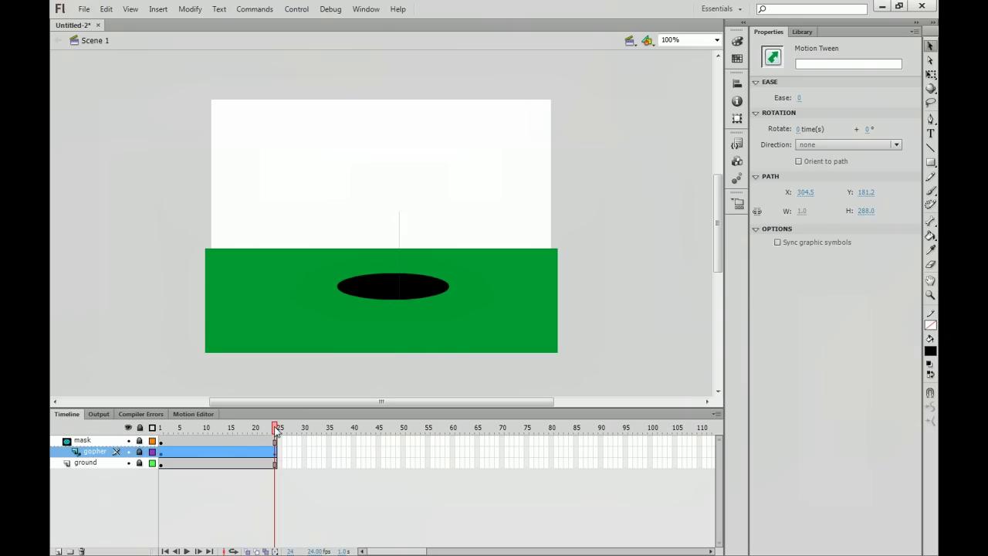
drag(276, 431, 230, 405)
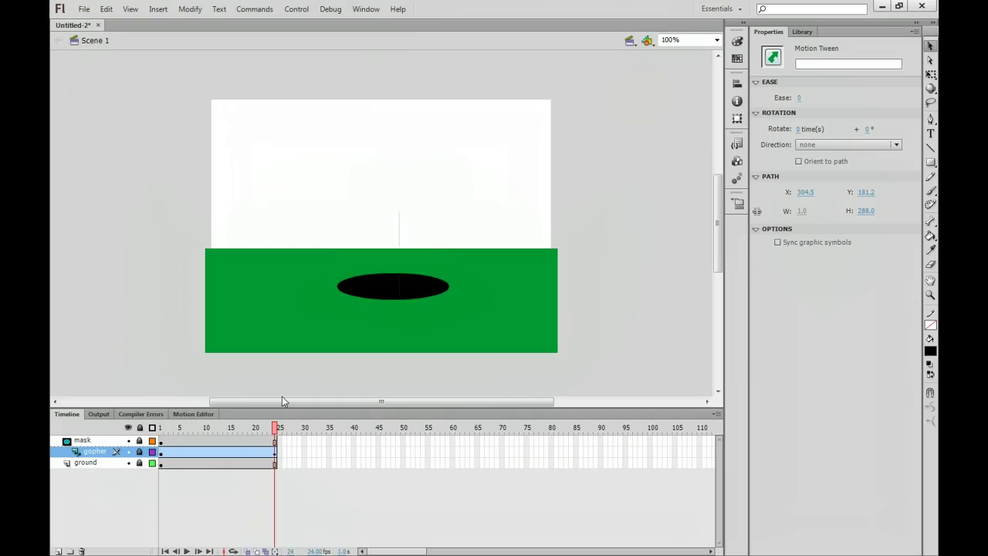
click(159, 427)
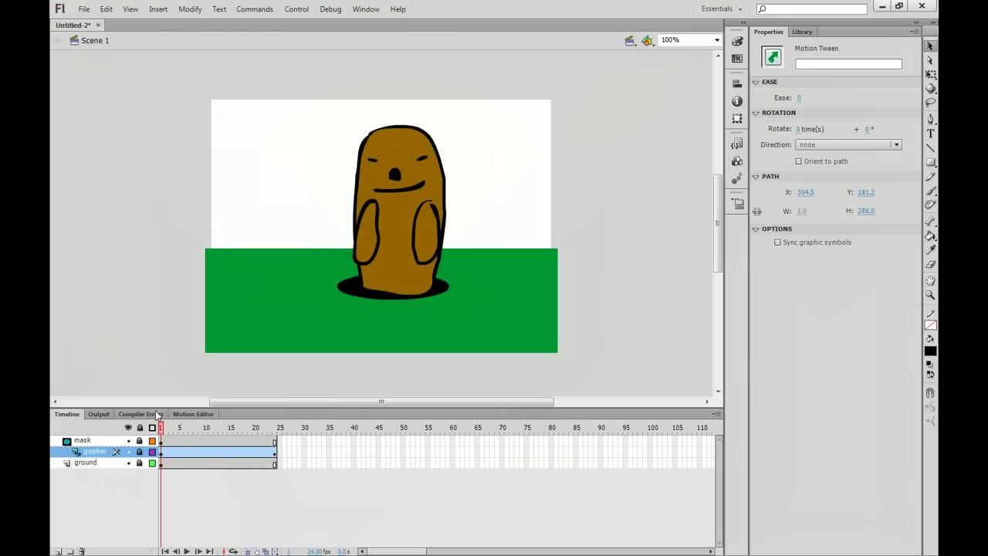
key(ctrl+Return)
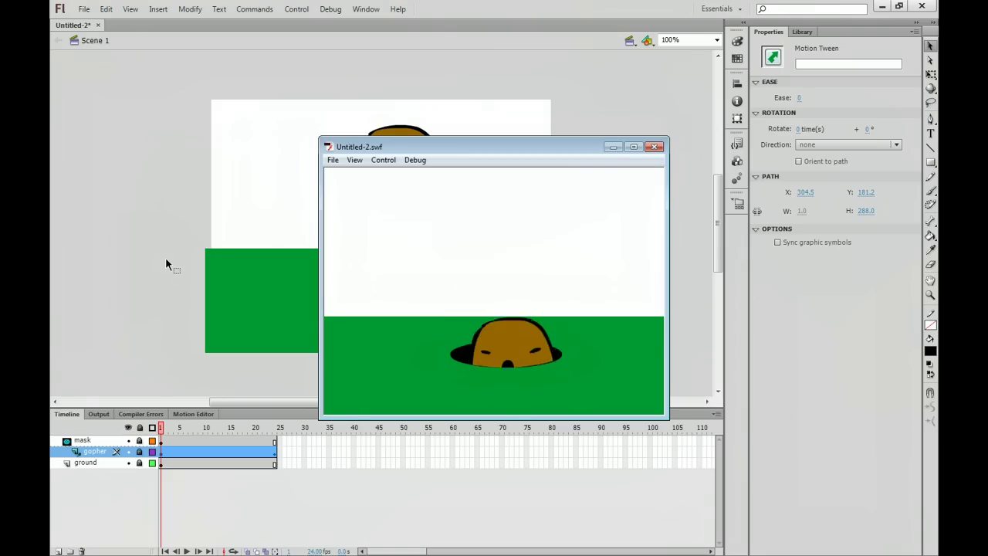
click(655, 146)
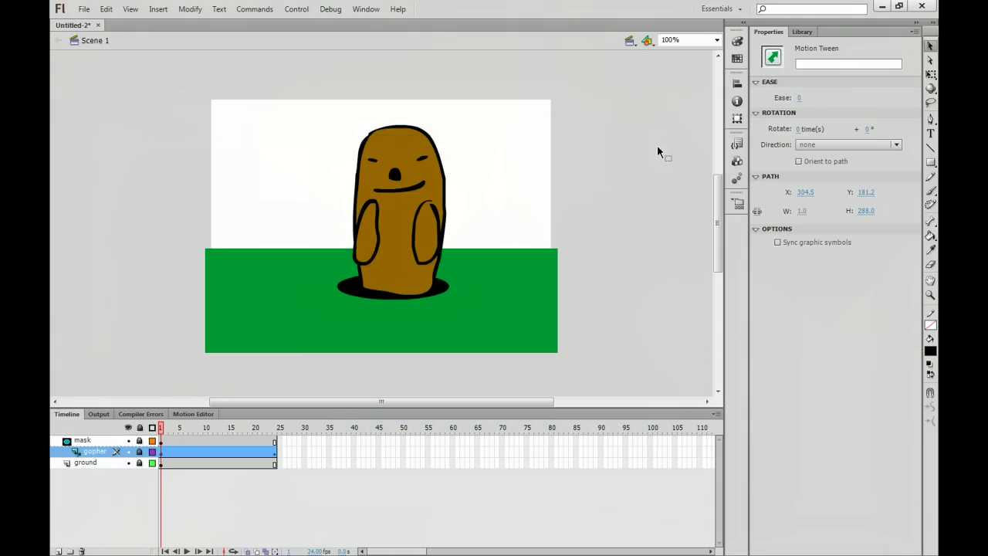